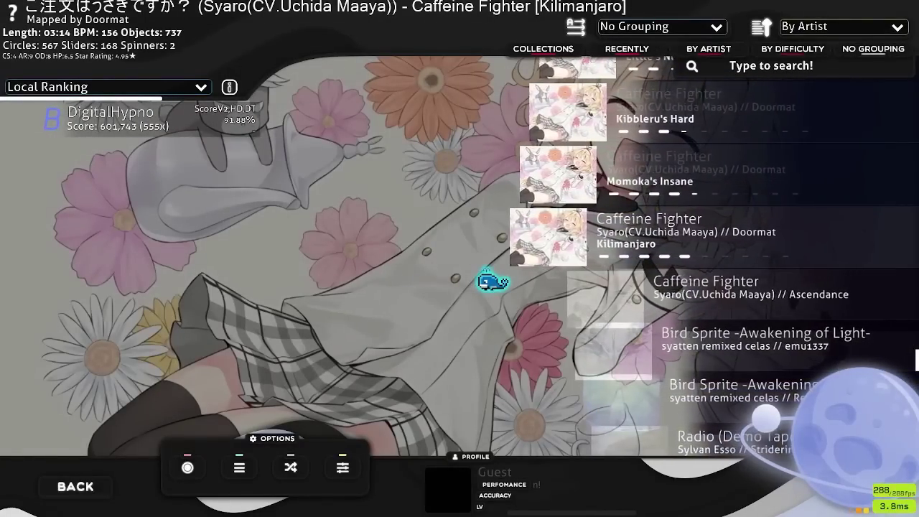
Open the Caffeine Fighter [Kilimanjaro] beatmap in the editor and open its song folder
right_click(550, 242)
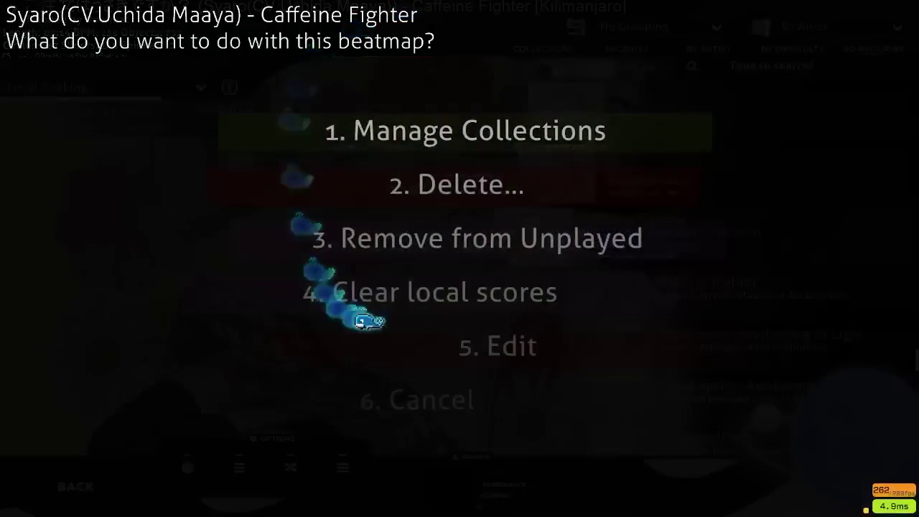
left_click(421, 349)
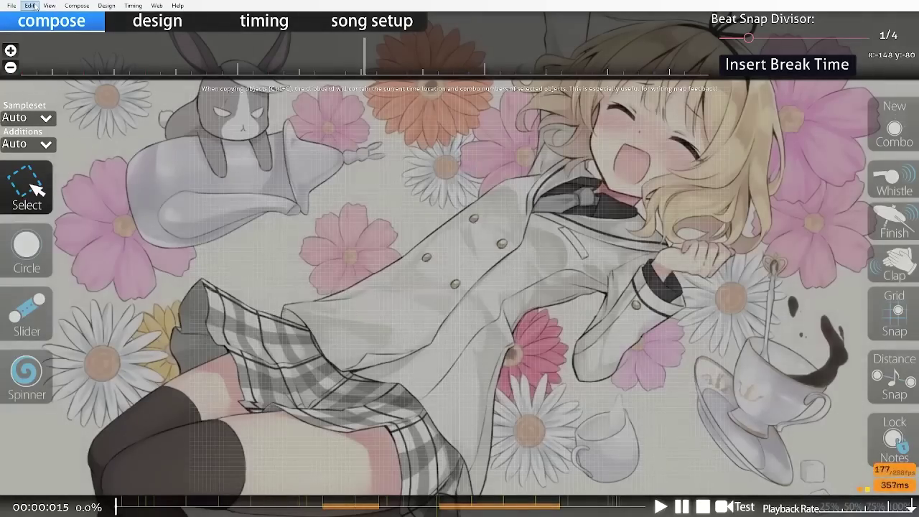
left_click(11, 6)
left_click(43, 154)
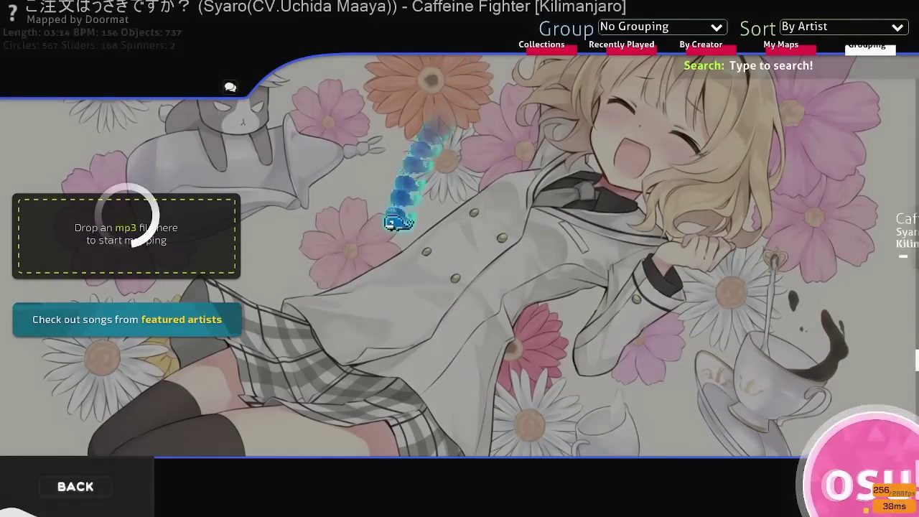
Filter the song list by bpm=156 and preview Double Helix [Glissando]
type("bpm=156")
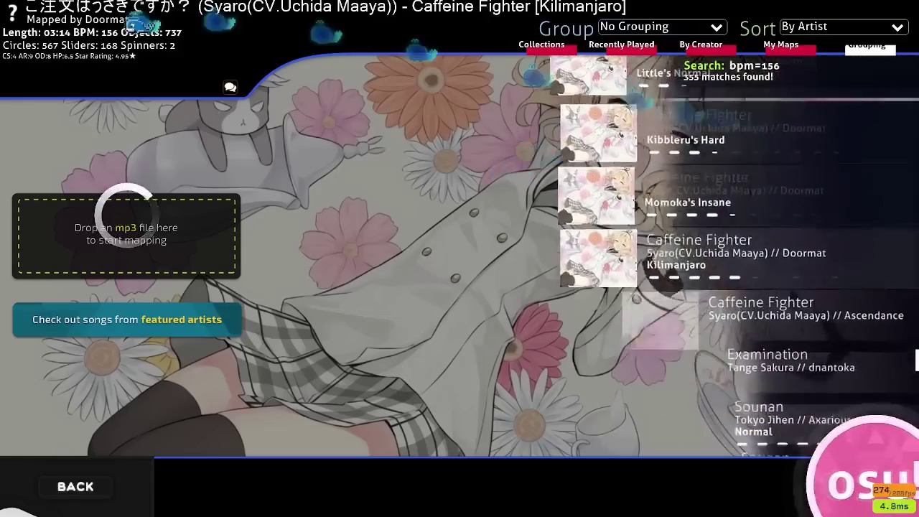
scroll(480, 148, "down", 6)
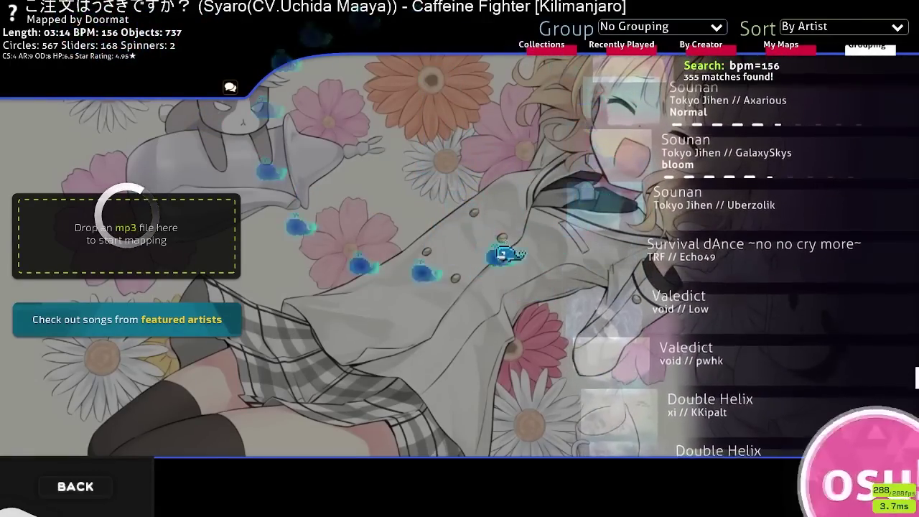
scroll(445, 175, "down", 2)
scroll(511, 339, "down", 3)
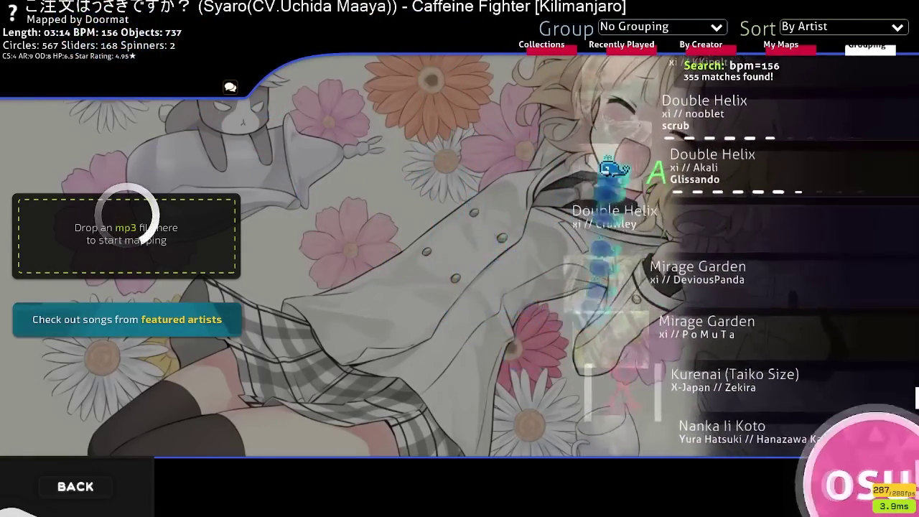
left_click(615, 161)
scroll(484, 256, "down", 1)
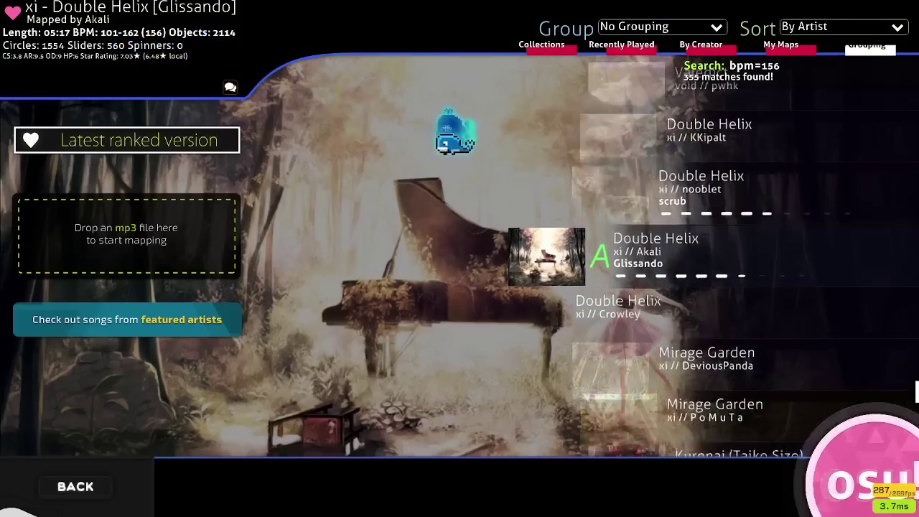
Browse the filtered songs for one to swap audio with, previewing Caffeine Fighter [Easy] on the way
scroll(413, 108, "up", 3)
scroll(216, 58, "down", 3)
scroll(517, 237, "up", 5)
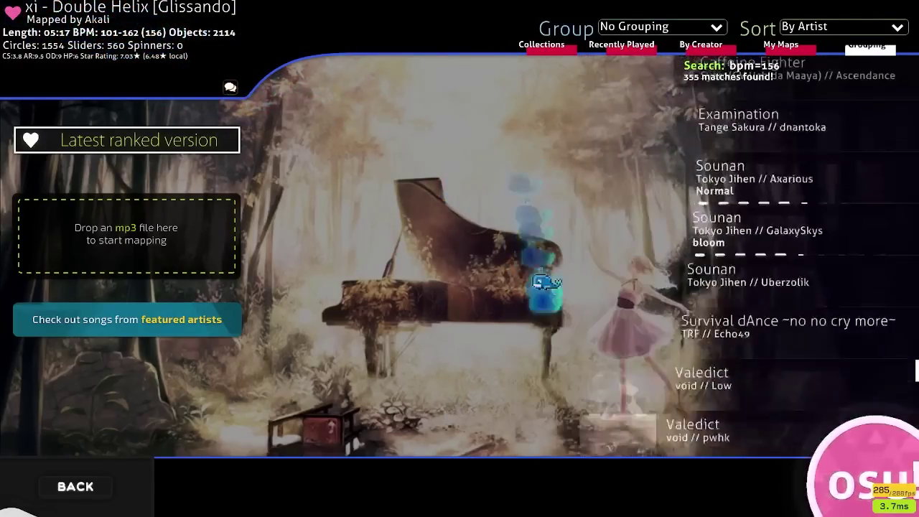
scroll(496, 201, "down", 5)
scroll(476, 189, "up", 5)
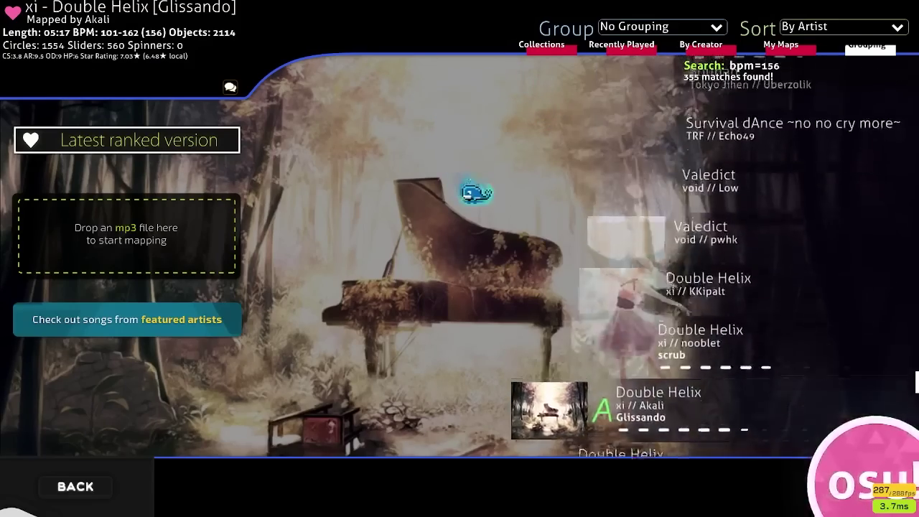
left_click(661, 311)
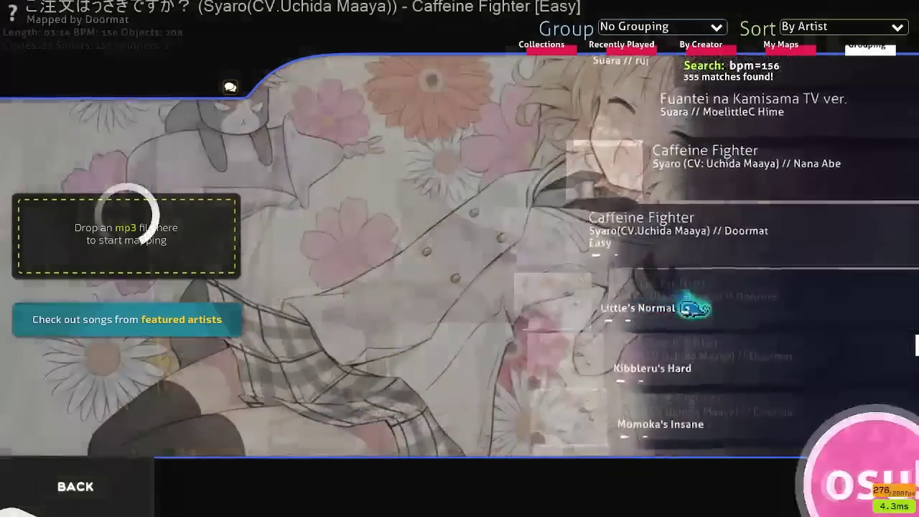
scroll(725, 266, "down", 3)
scroll(520, 112, "up", 15)
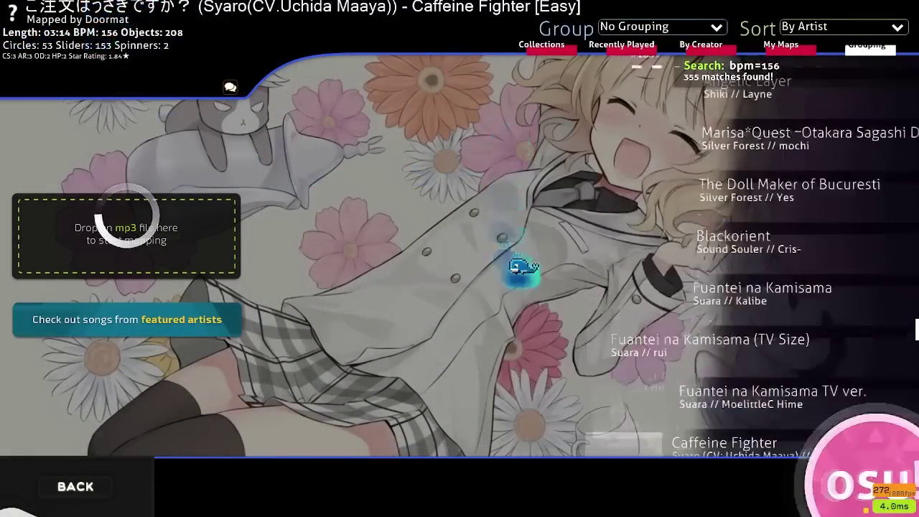
Open the Magic Girl !! [Lunatic] beatmap in the editor and open its song folder
left_click(530, 305)
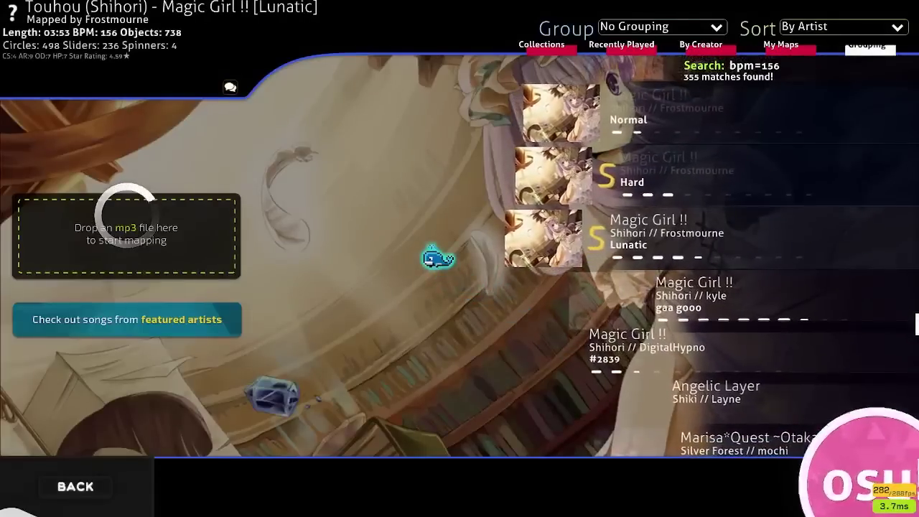
left_click(642, 239)
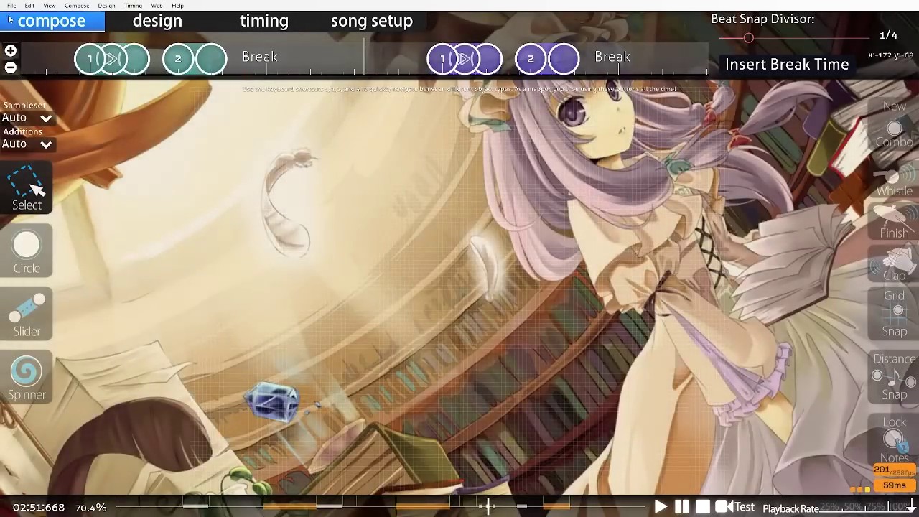
left_click(12, 5)
left_click(70, 155)
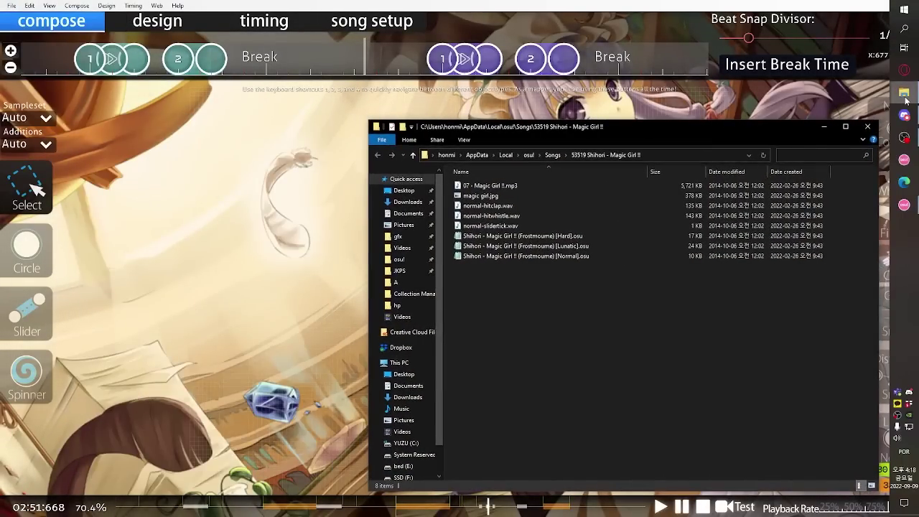
Arrange the Caffeine Fighter and Magic Girl !! folder windows in File Explorer side by side
left_click(904, 97)
left_click(833, 74)
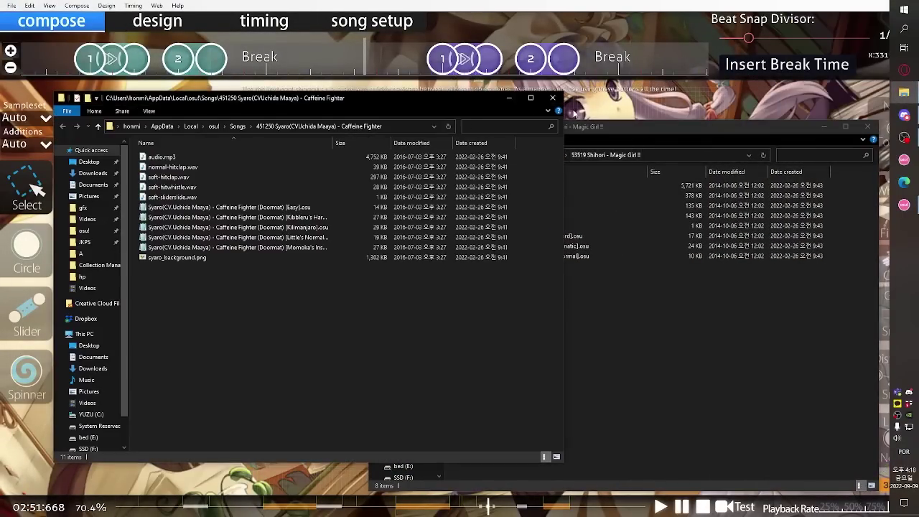
left_click_drag(630, 130, 683, 122)
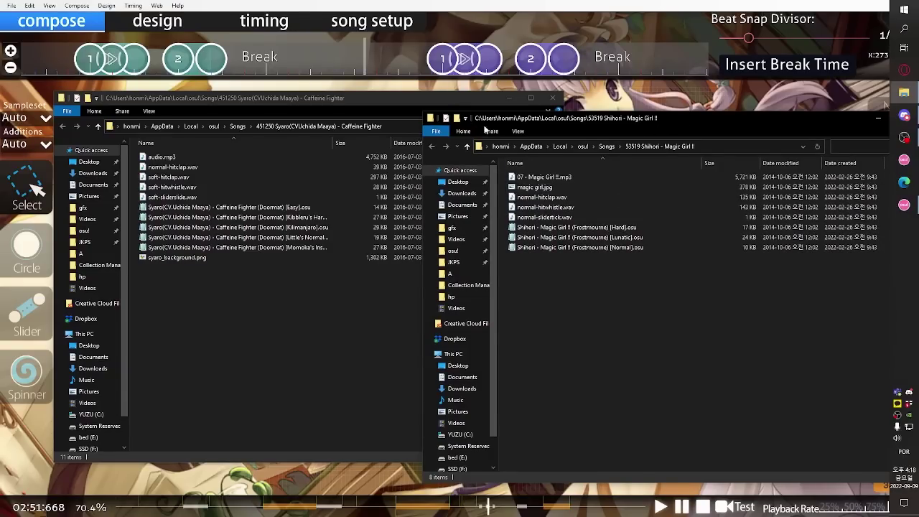
left_click_drag(486, 128, 577, 117)
Copy 07 - Magic Girl !!.mp3 into the Caffeine Fighter song folder
left_click(682, 167)
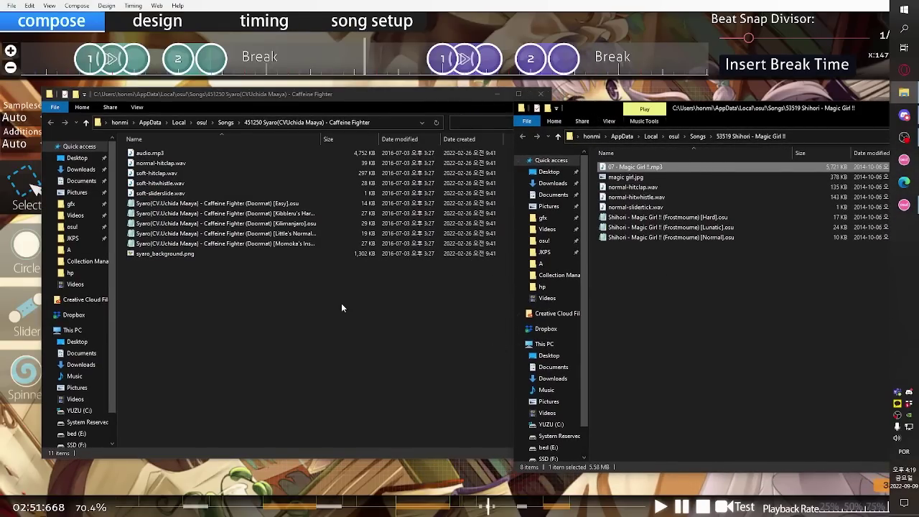
left_click(284, 306)
key("ctrl+v")
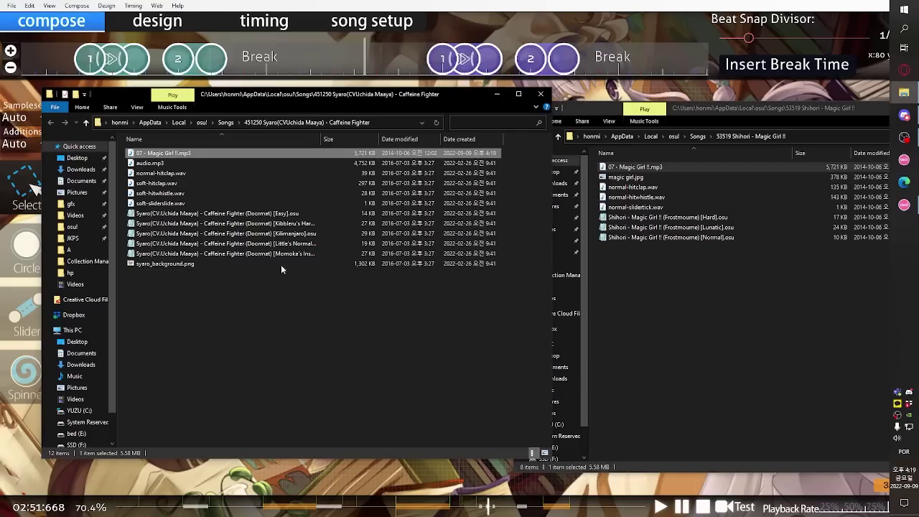
Rename the original audio.mp3 in the Caffeine Fighter folder as asdasd.mp3
right_click(184, 155)
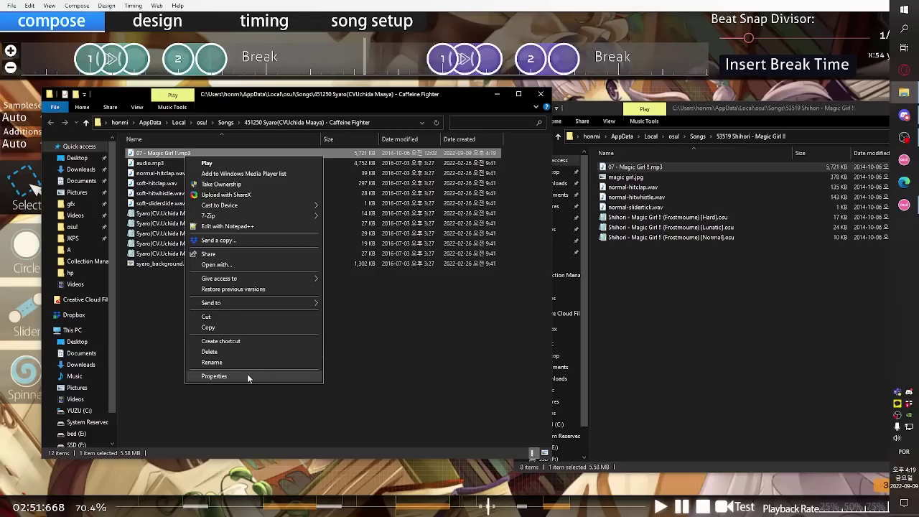
left_click(156, 291)
right_click(182, 165)
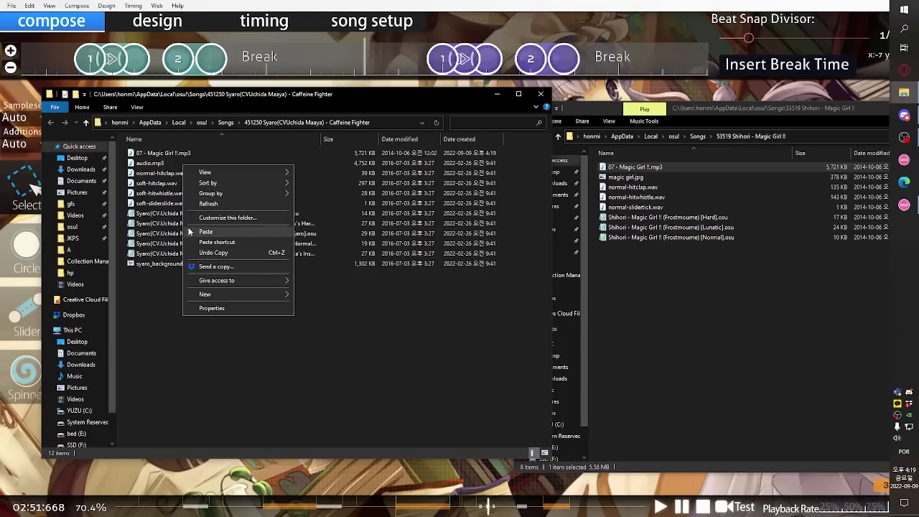
left_click(173, 166)
right_click(173, 166)
left_click(204, 374)
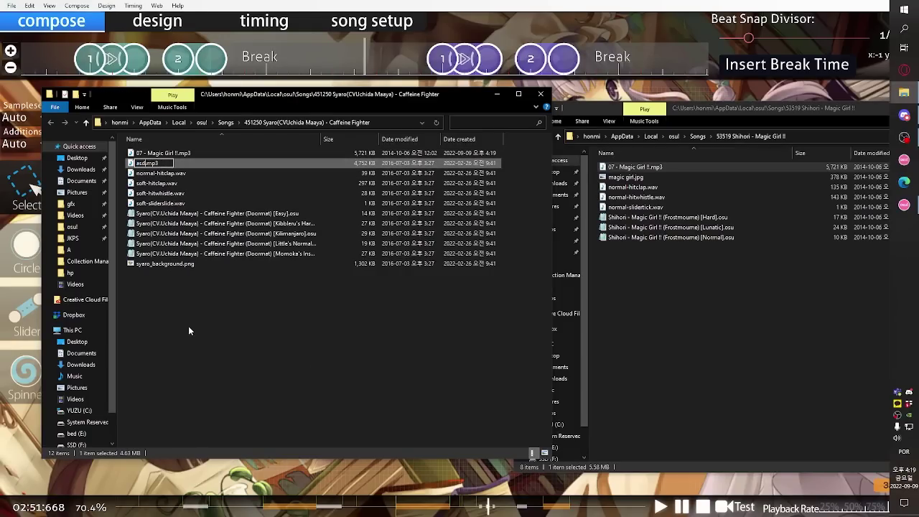
type("asdasd")
key("Return")
Rename the copied 07 - Magic Girl !!.mp3 in the Caffeine Fighter folder as audio.mp3
right_click(177, 153)
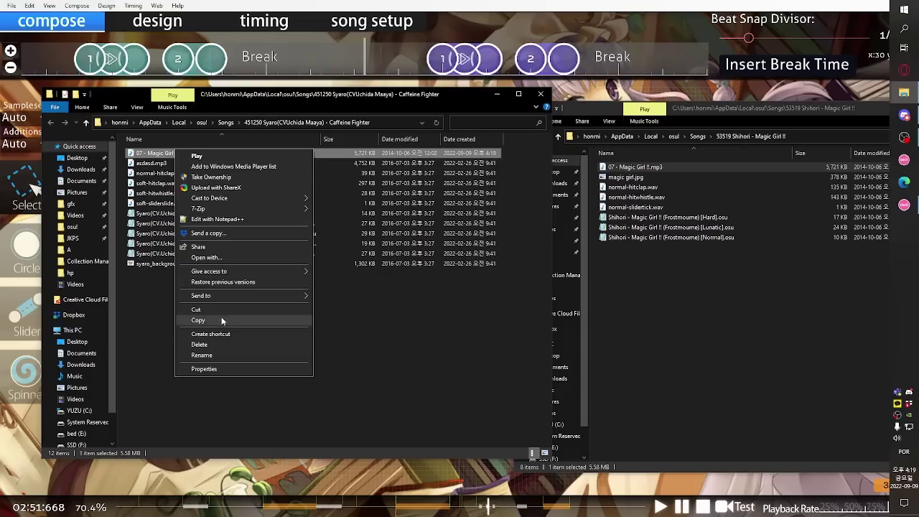
left_click(203, 354)
type("audio.mp3")
key("Return")
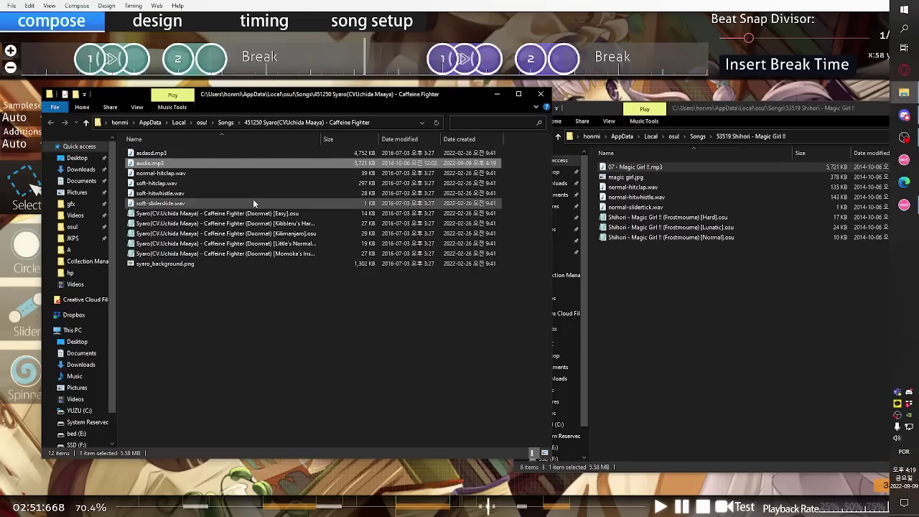
Open the Caffeine Fighter [Kilimanjaro].osu file in Notepad to check its AudioFilename entry, and put the window away
double_click(257, 235)
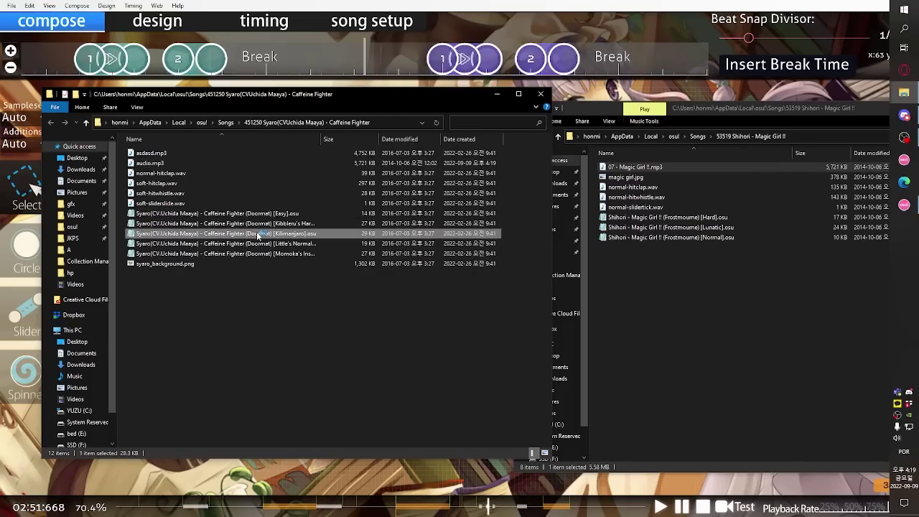
left_click_drag(254, 52, 286, 60)
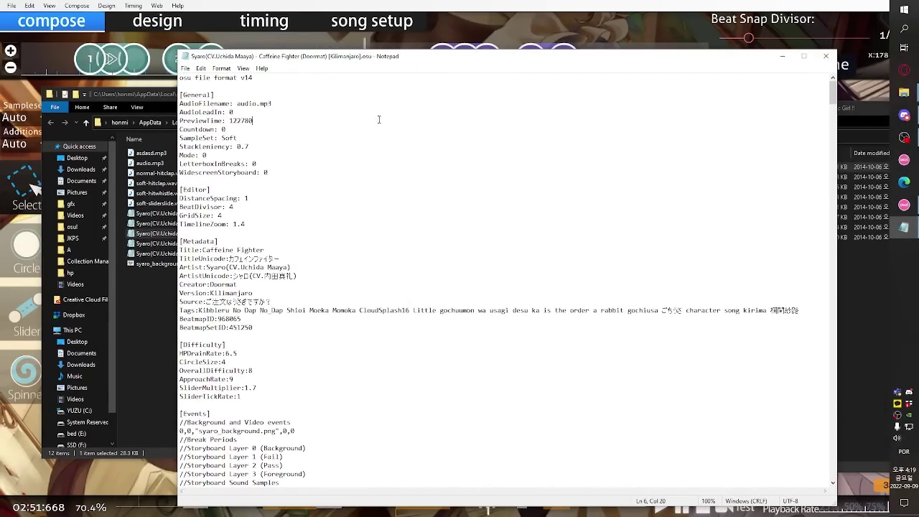
left_click(781, 57)
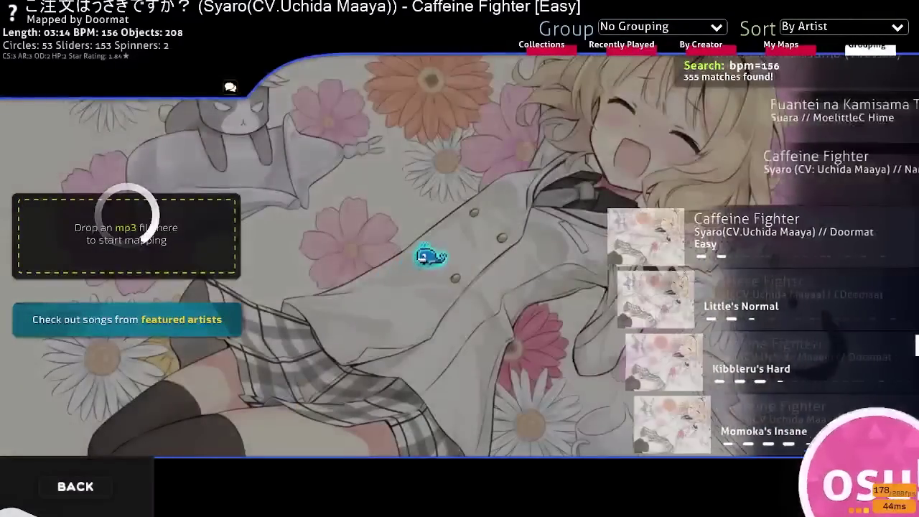
Return to osu! and open Caffeine Fighter [Kilimanjaro] in the beatmap editor
scroll(596, 266, "down", 3)
left_click(634, 253)
scroll(501, 287, "down", 1)
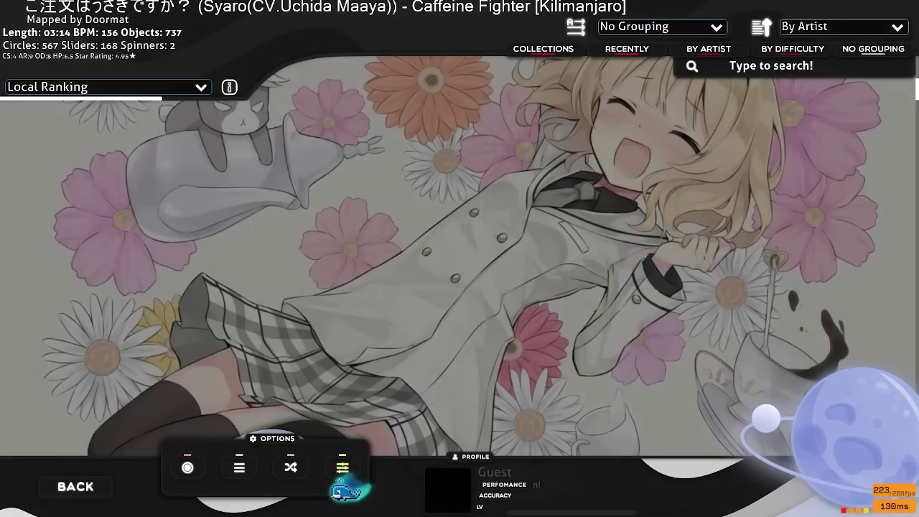
left_click(342, 467)
key("5")
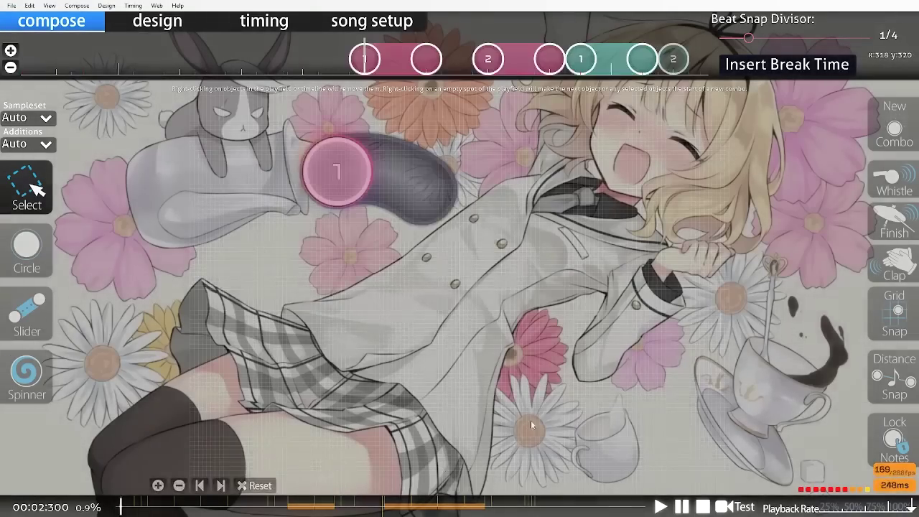
Play the map's opening to check how the notes fit the swapped song, and return to the first slider at 00:02:300
key("space")
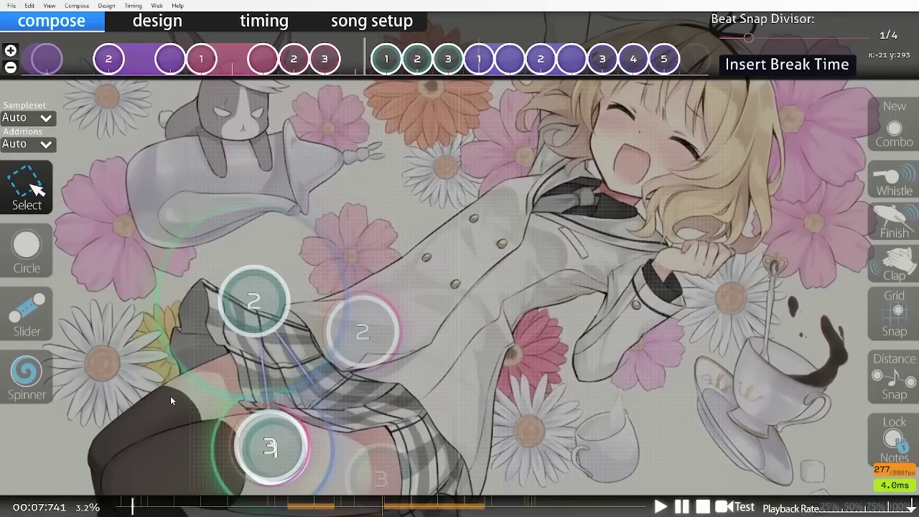
left_click(121, 506)
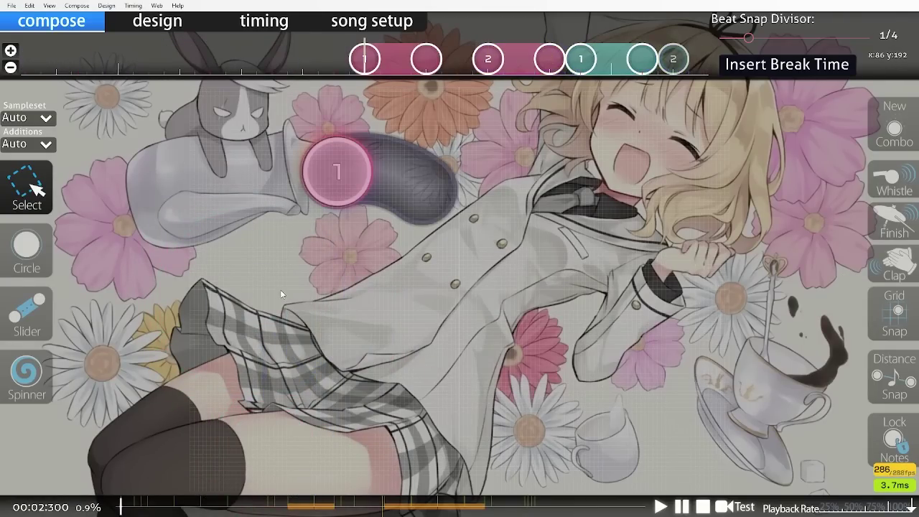
scroll(280, 289, "up", 4)
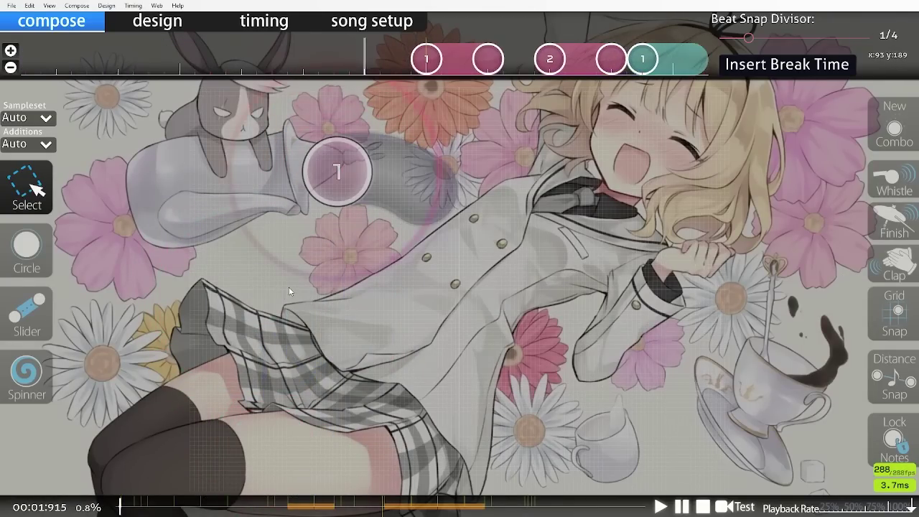
scroll(320, 277, "down", 4)
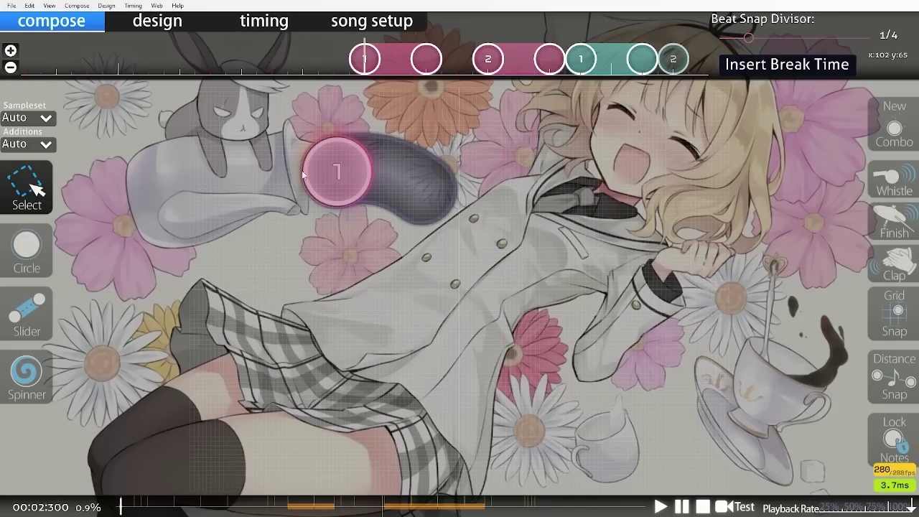
Launch Audacity
key("super")
type("aud")
key("Return")
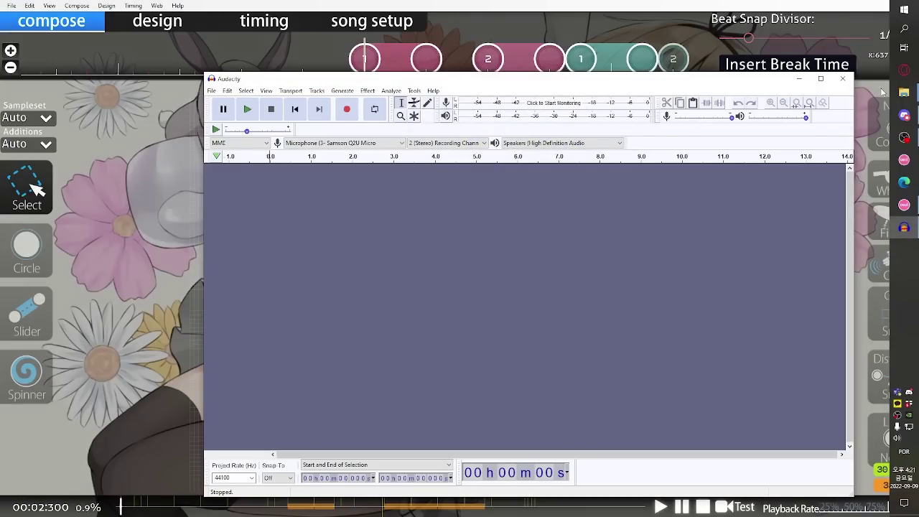
Bring the Caffeine Fighter song folder in front of Audacity and put the Magic Girl !! folder window away
mouse_move(904, 92)
left_click(819, 61)
left_click(825, 118)
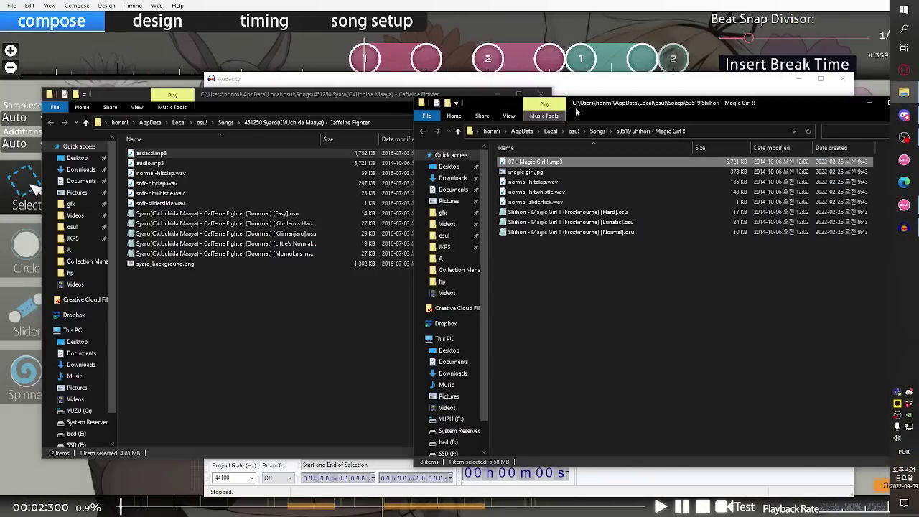
left_click_drag(576, 112, 501, 110)
left_click(837, 102)
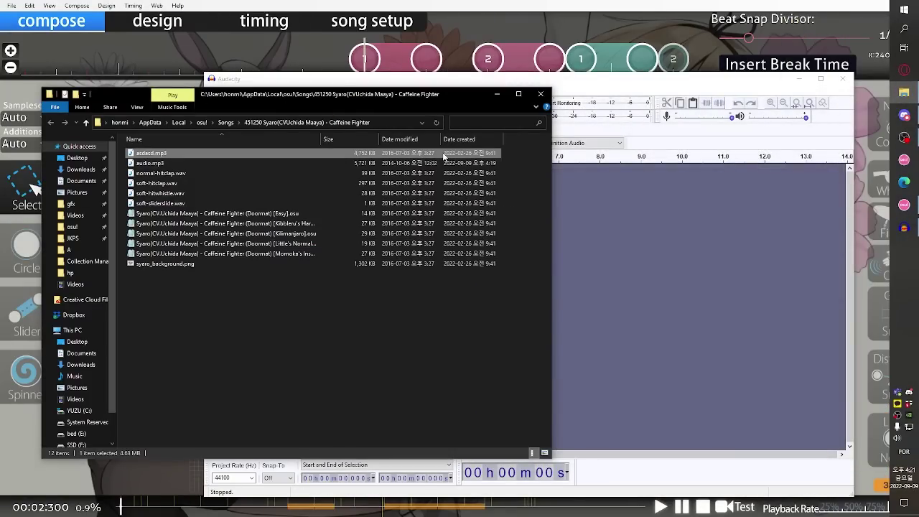
Import asdasd.mp3 and audio.mp3 from the Caffeine Fighter folder into Audacity as two separate tracks
left_click_drag(445, 157, 668, 199)
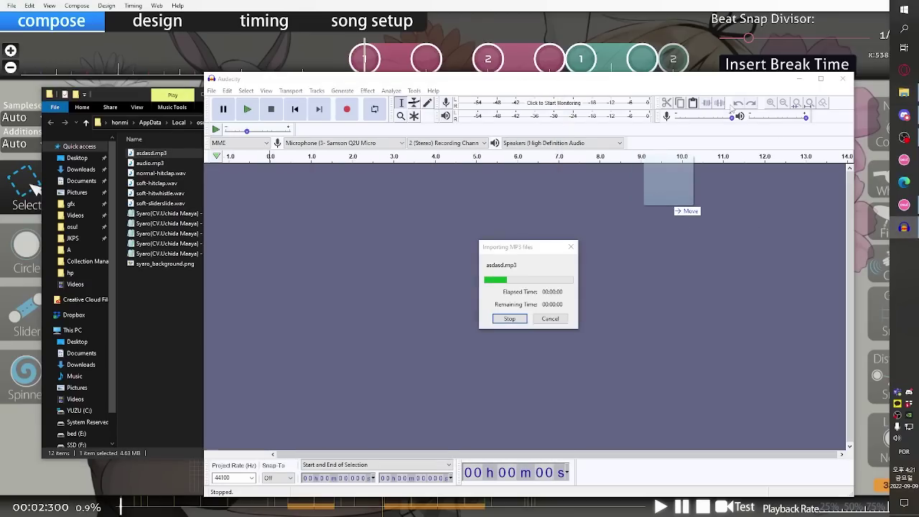
left_click_drag(125, 99, 529, 156)
left_click_drag(553, 220, 343, 357)
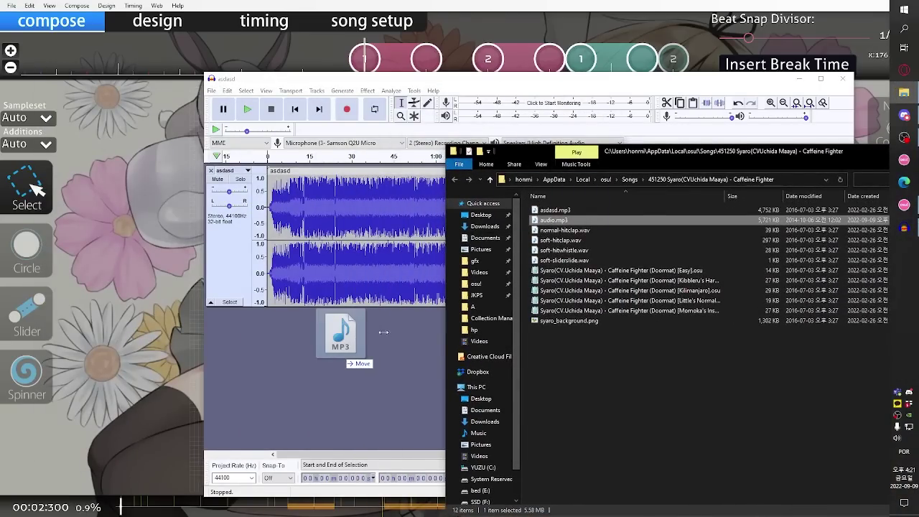
left_click_drag(383, 332, 383, 332)
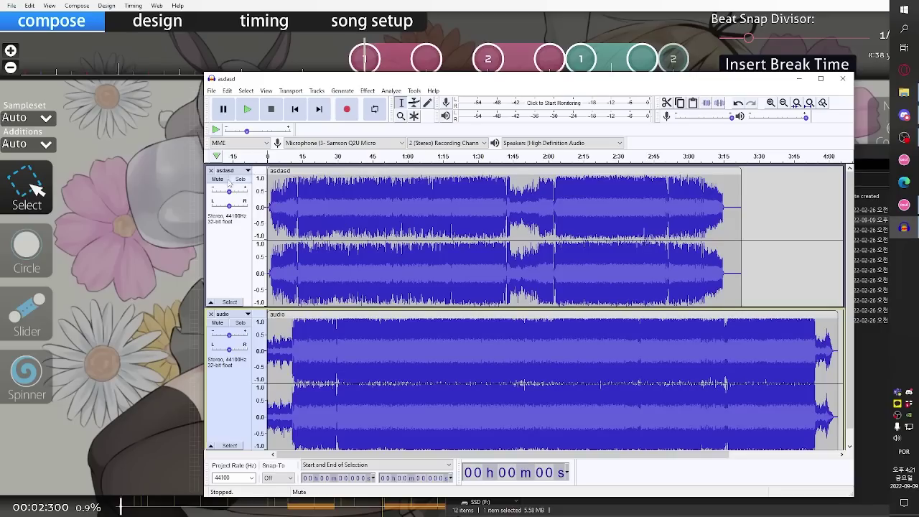
Solo the asdasd track so that only the original song is heard
left_click(223, 179)
left_click(243, 179)
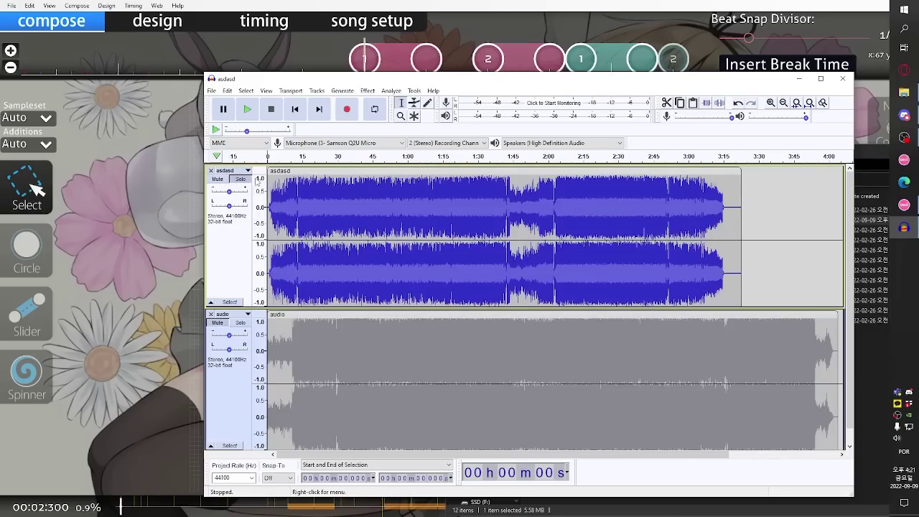
left_click(242, 180)
left_click(242, 179)
Lower the playback volume and play the asdasd track's opening around 1.4 to 2.2 s to locate its first beat
left_click(270, 180)
scroll(286, 213, "up", 4)
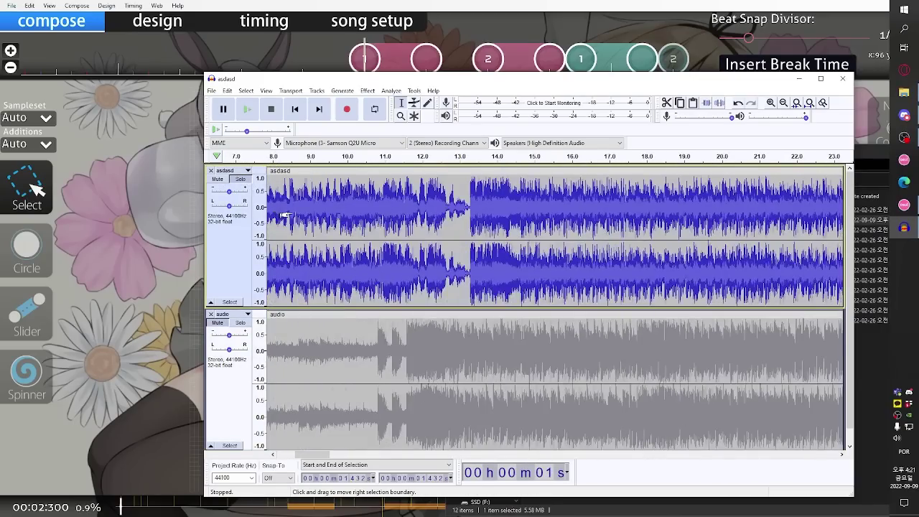
scroll(316, 441, "left", 5)
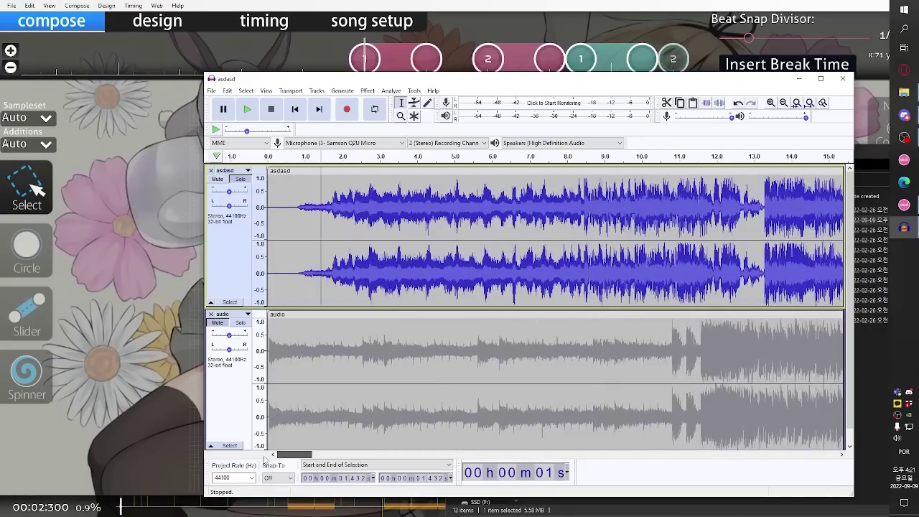
left_click(349, 165)
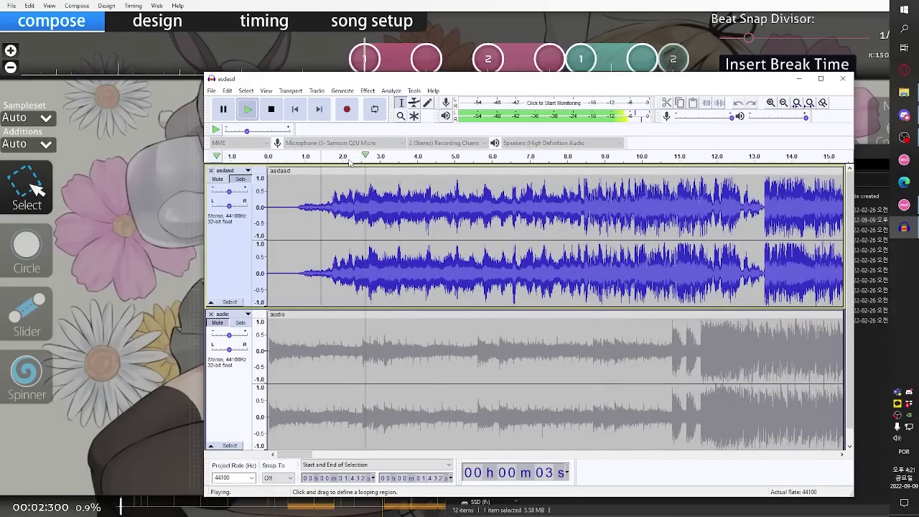
left_click(347, 166)
left_click(791, 117)
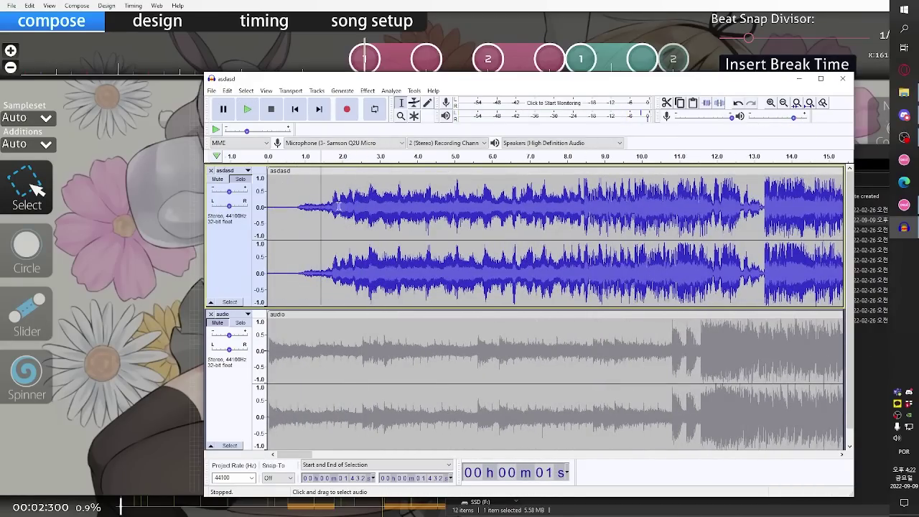
left_click(351, 162)
left_click(350, 164)
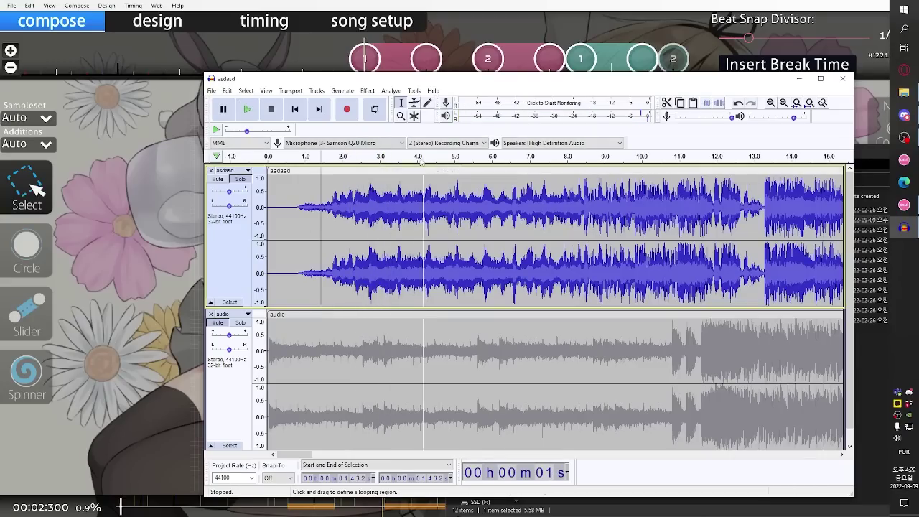
left_click(350, 163)
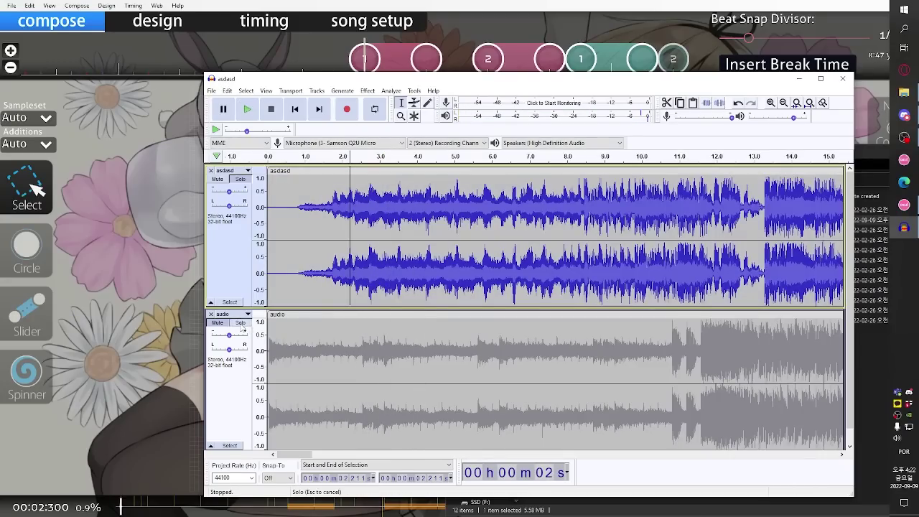
Solo the audio track instead and listen to it from the beginning and from about 11.6 s
left_click(240, 323)
left_click(269, 330)
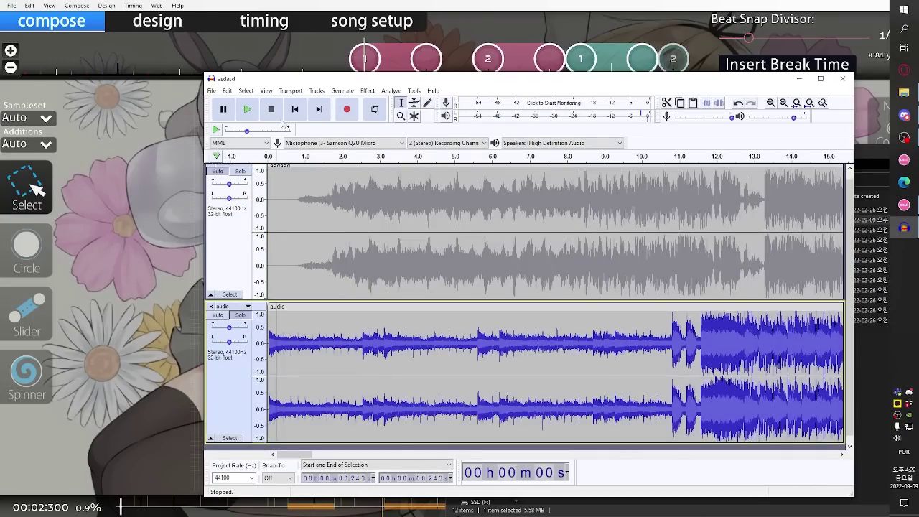
key("space")
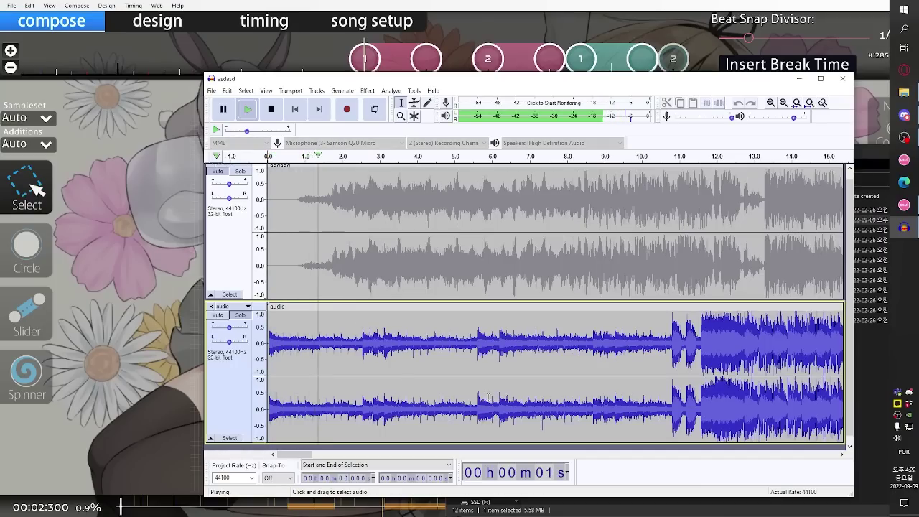
key("space")
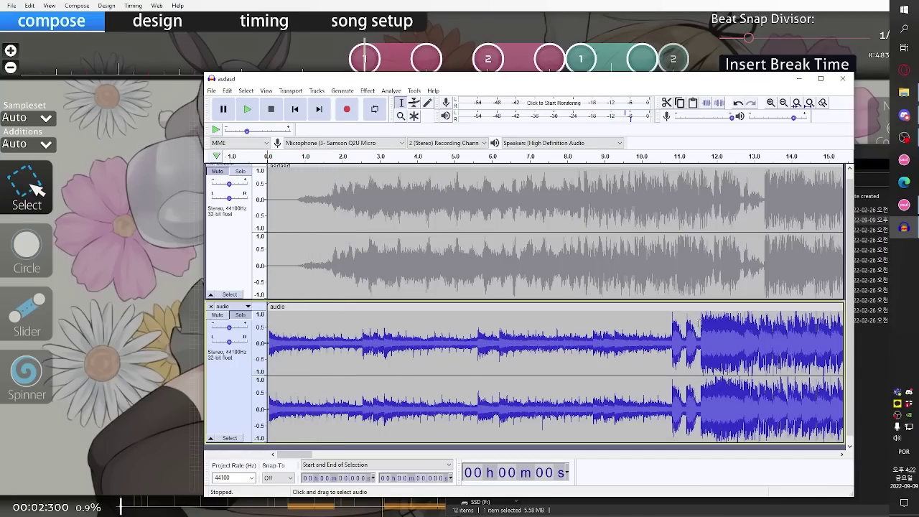
key("space")
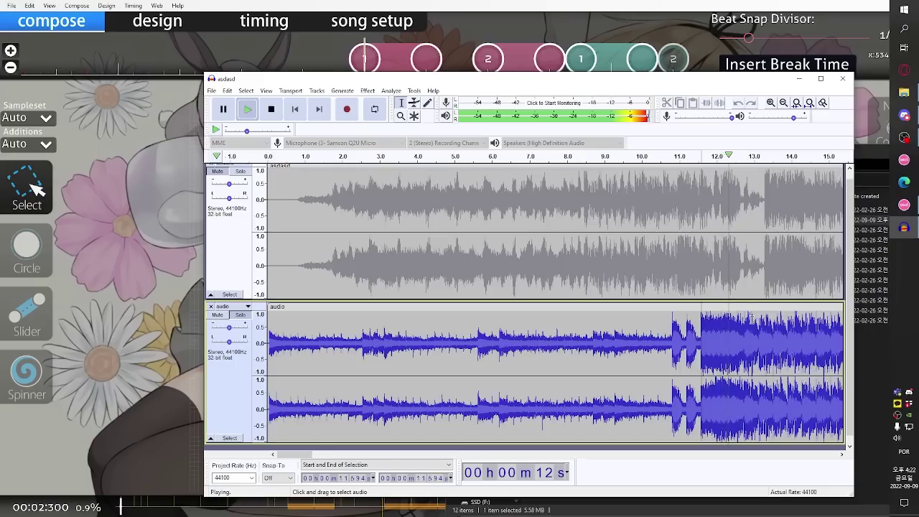
key("space")
Try deleting the first 10.38 s of the audio track
left_click(607, 348)
left_click_drag(655, 346, 269, 345)
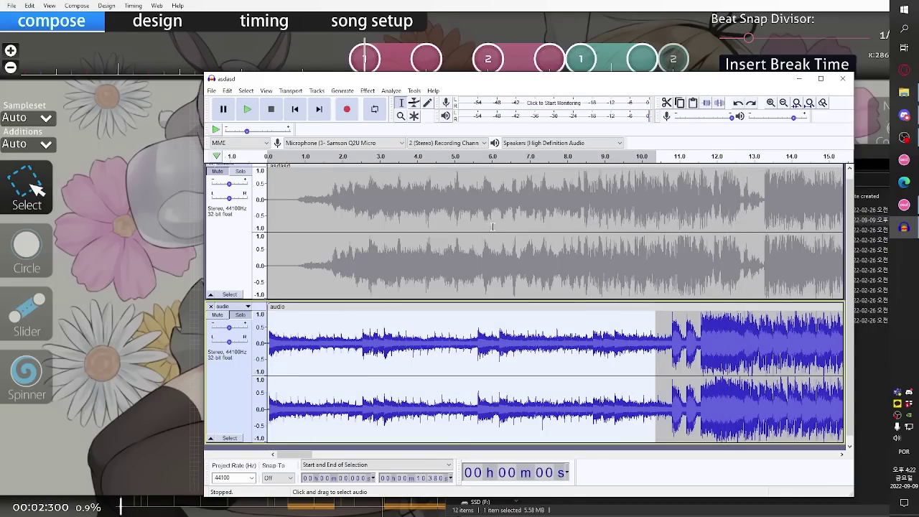
key("Delete")
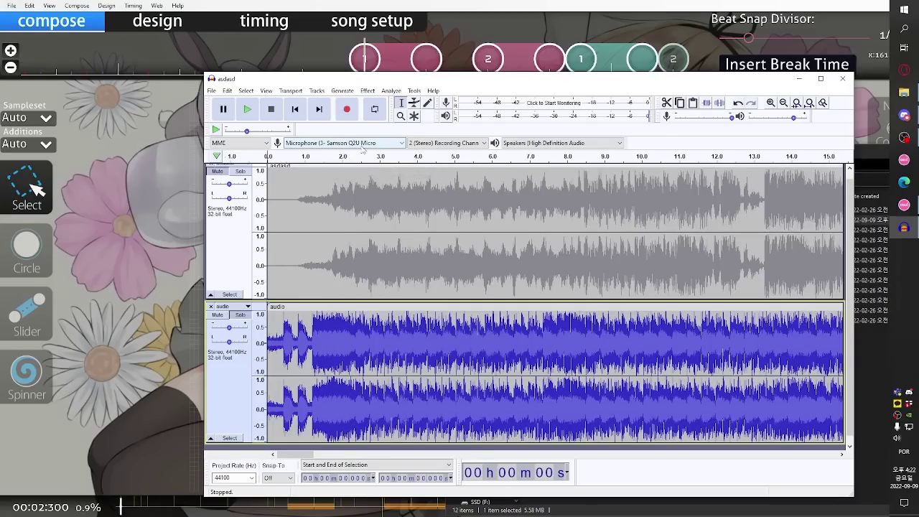
Switch to osu! to check the first slider's timestamp in the beatmap editor, and return to Audacity
left_click(53, 478)
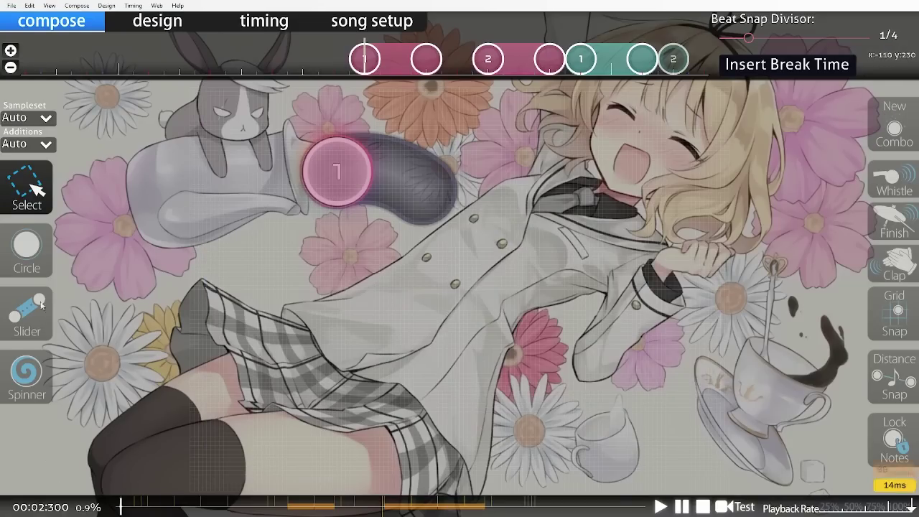
key("alt+Tab")
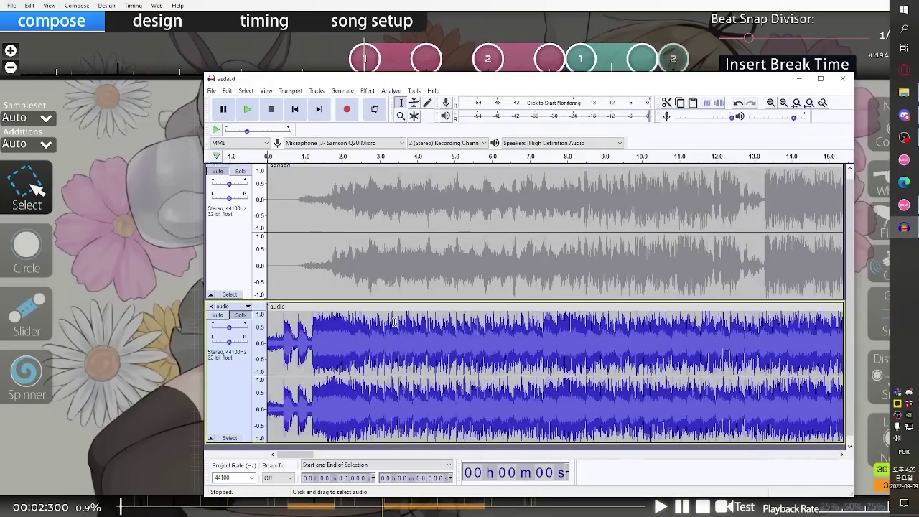
left_click(182, 137)
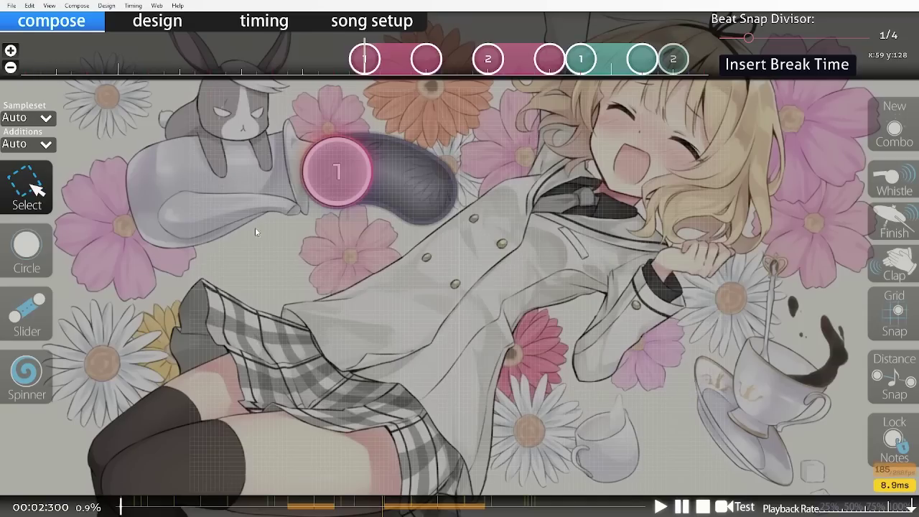
key("alt+Tab")
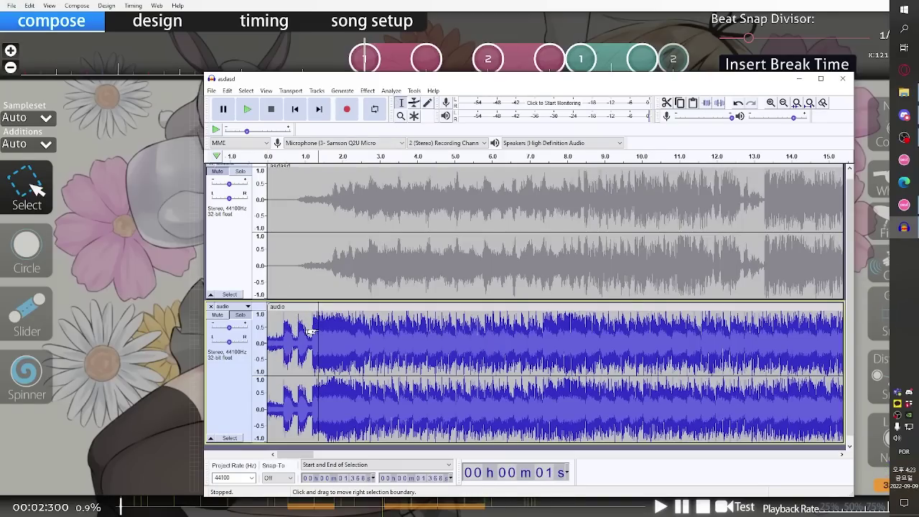
Play the trimmed audio track from several points between about 1.2 and 1.5 s to find where its loud section starts
key("space")
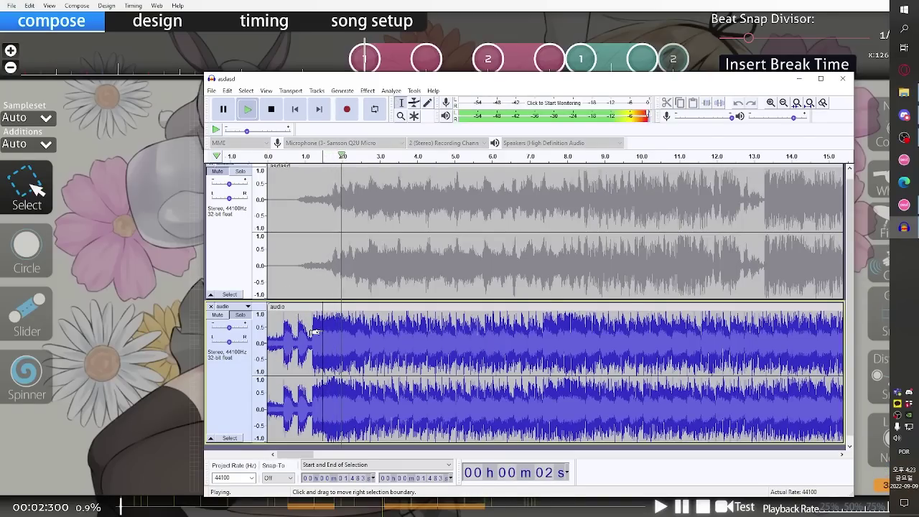
key("space")
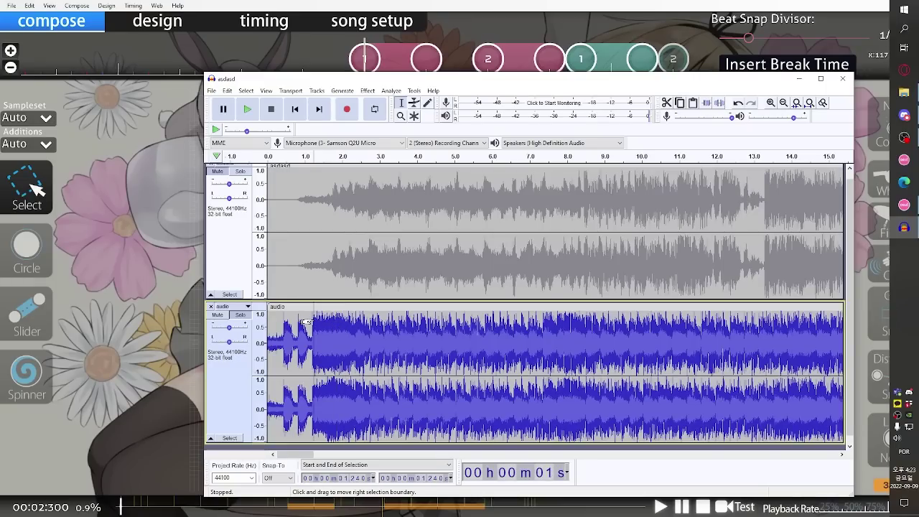
key("space")
key("space")
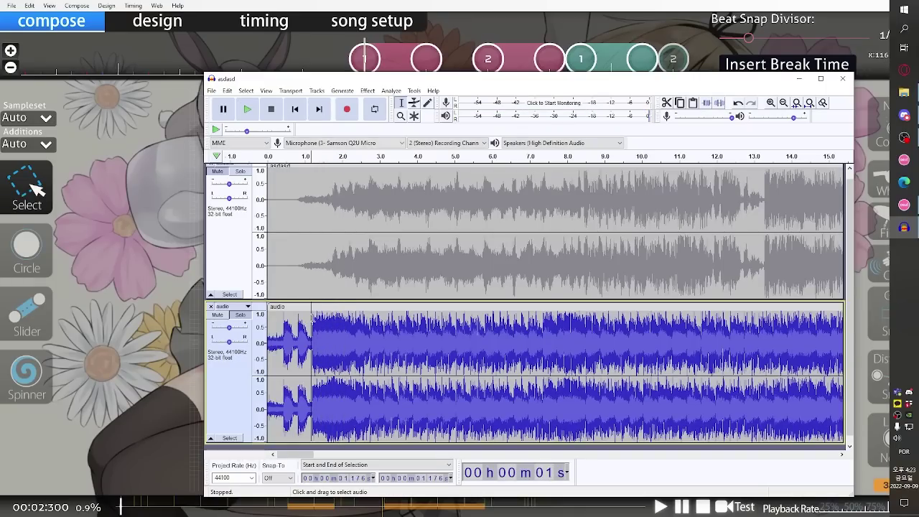
key("space")
key("space")
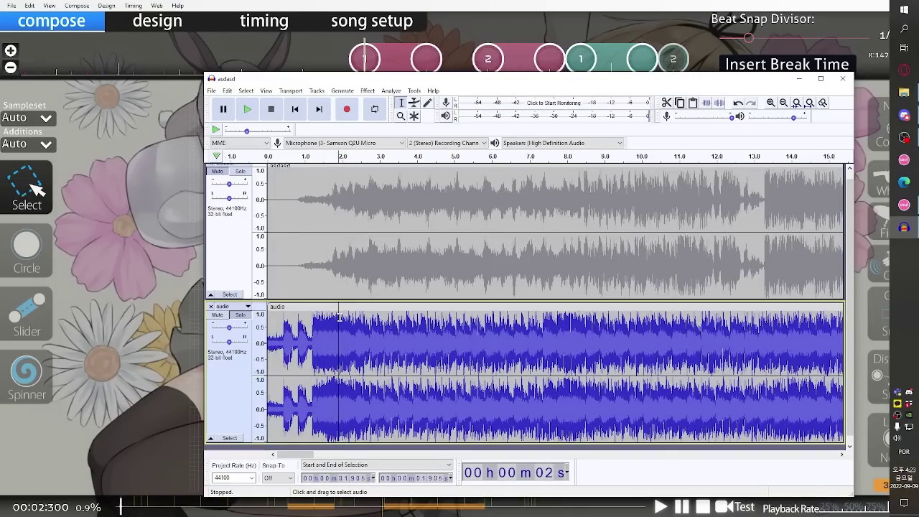
Undo the last deletion and delete only the first 9.894 s of the audio track
key("ctrl+z")
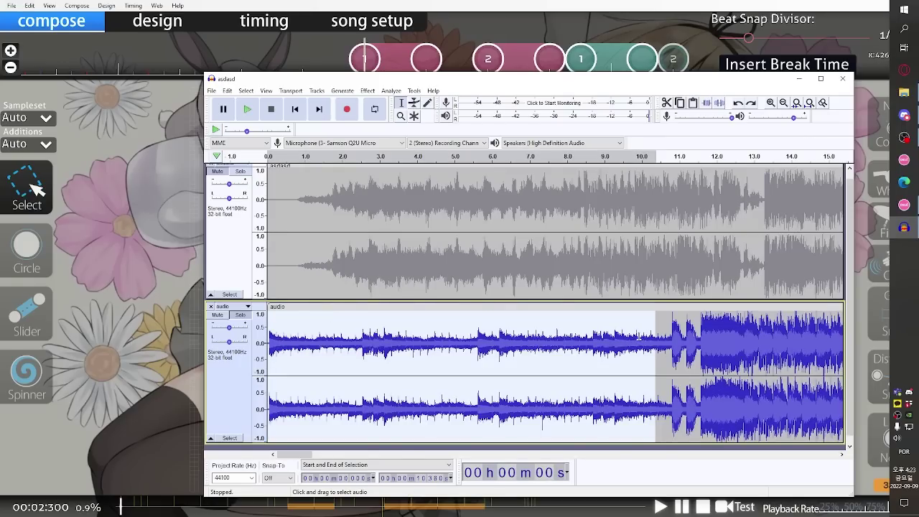
left_click_drag(638, 338, 189, 357)
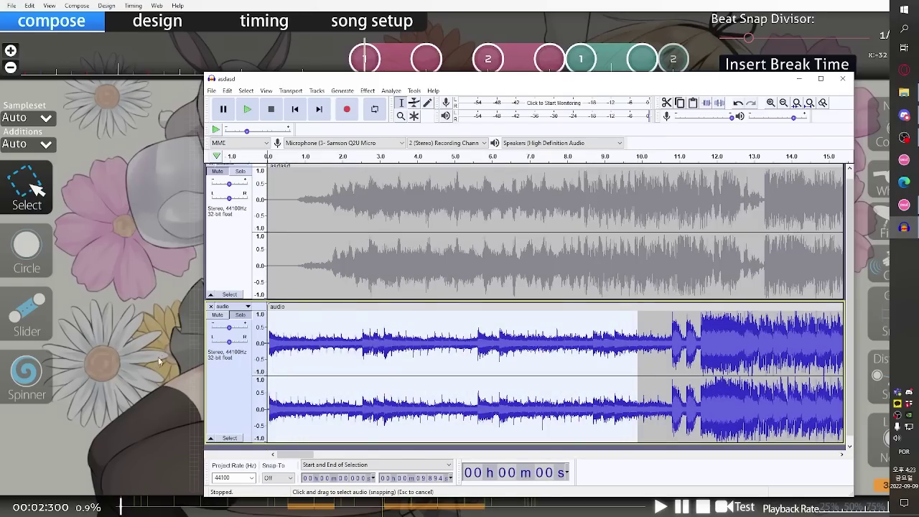
key("Delete")
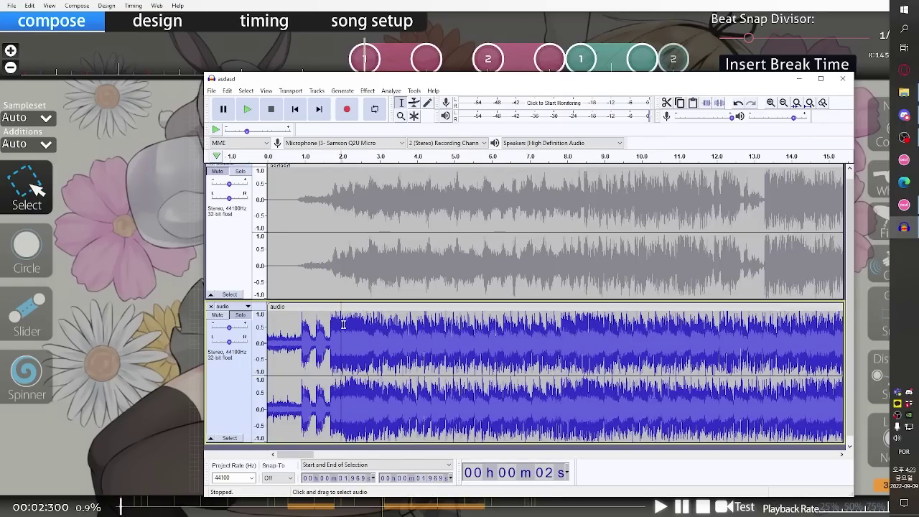
Play the audio track from several points between about 2.0 and 2.3 s to compare its beat with the first slider's time
key("space")
key("space")
left_click(352, 348)
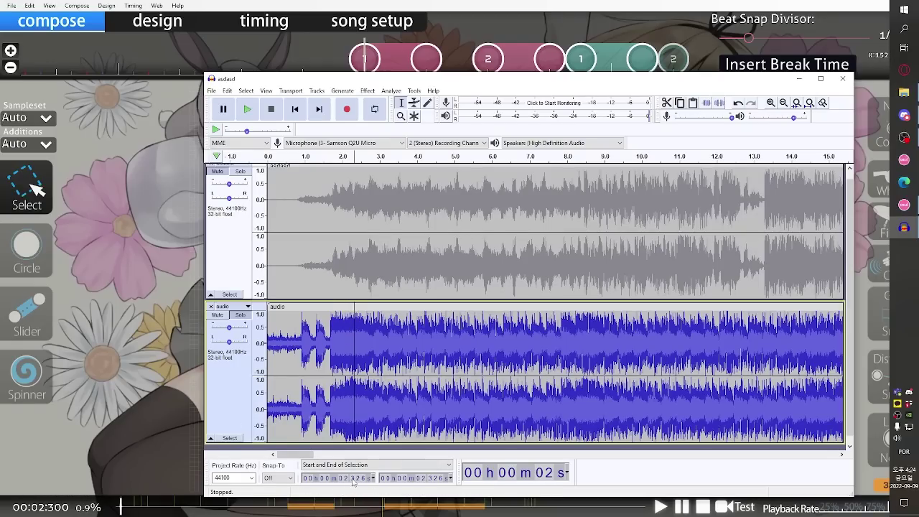
key("space")
key("space")
left_click(348, 335)
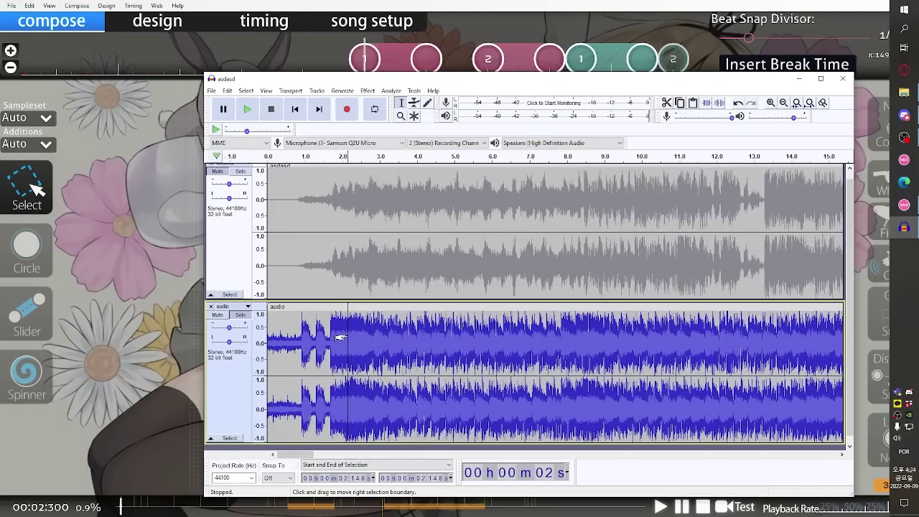
key("space")
key("space")
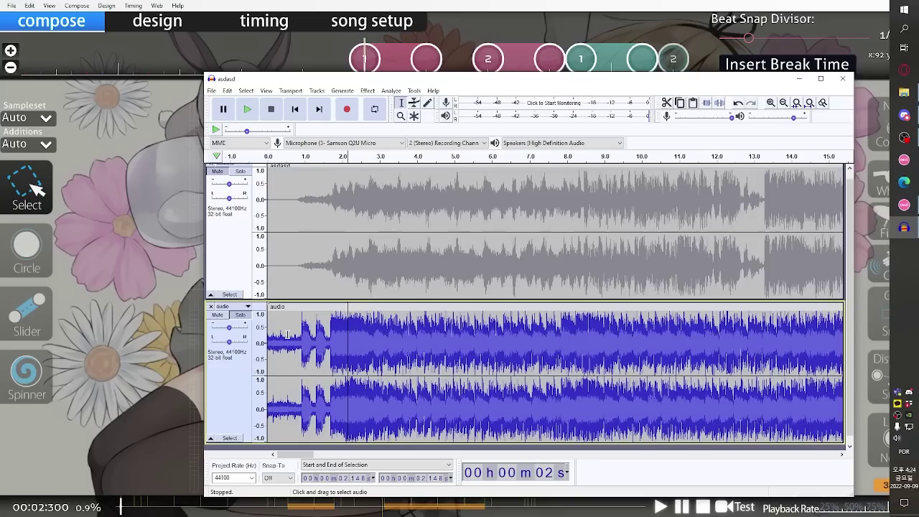
Delete another 0.128 s from the start of the audio track and replay it around 2.1 to 2.3 s
left_click_drag(271, 338, 267, 342)
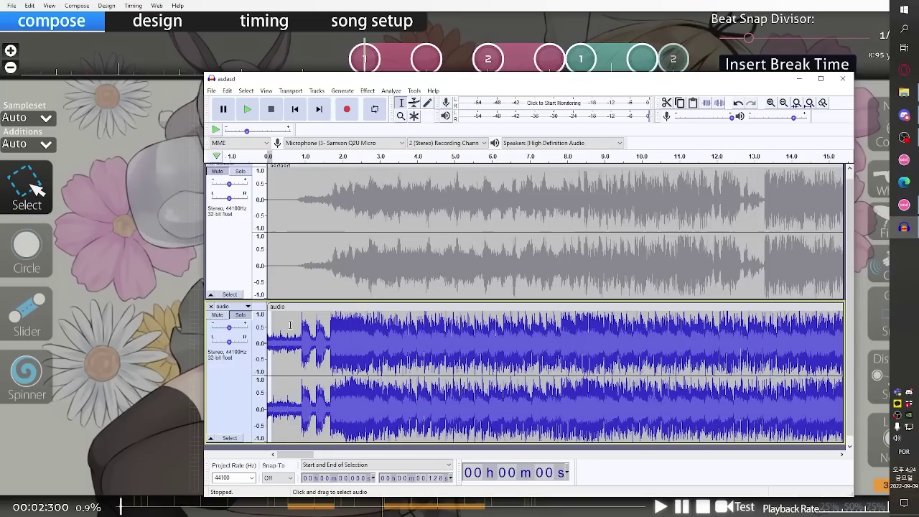
key("Delete")
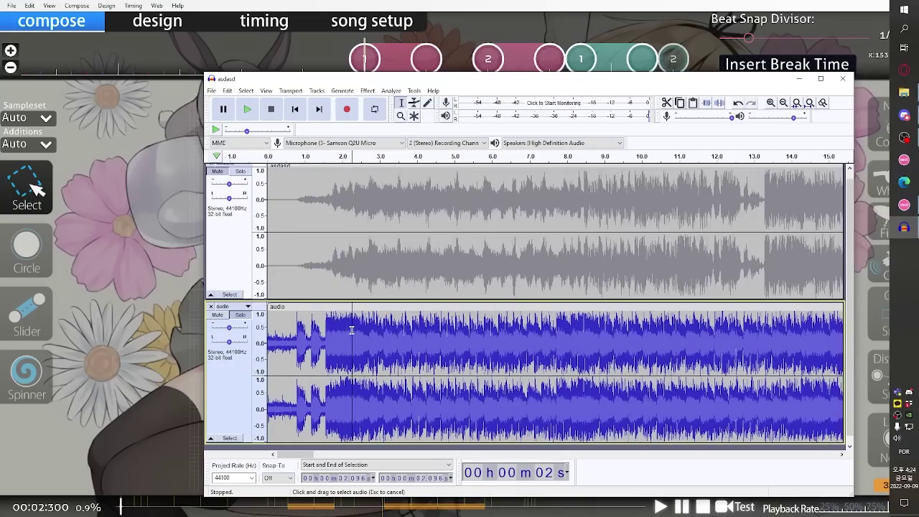
key("space")
left_click(351, 330)
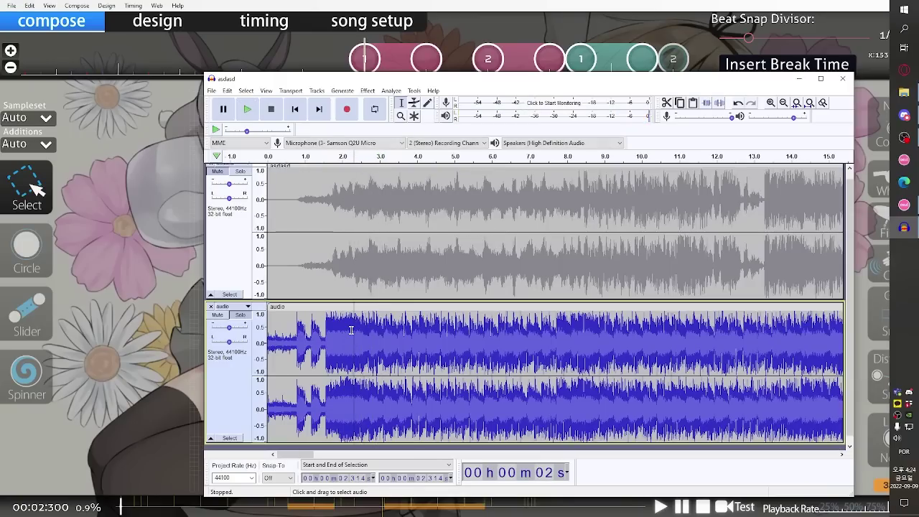
key("space")
key("space")
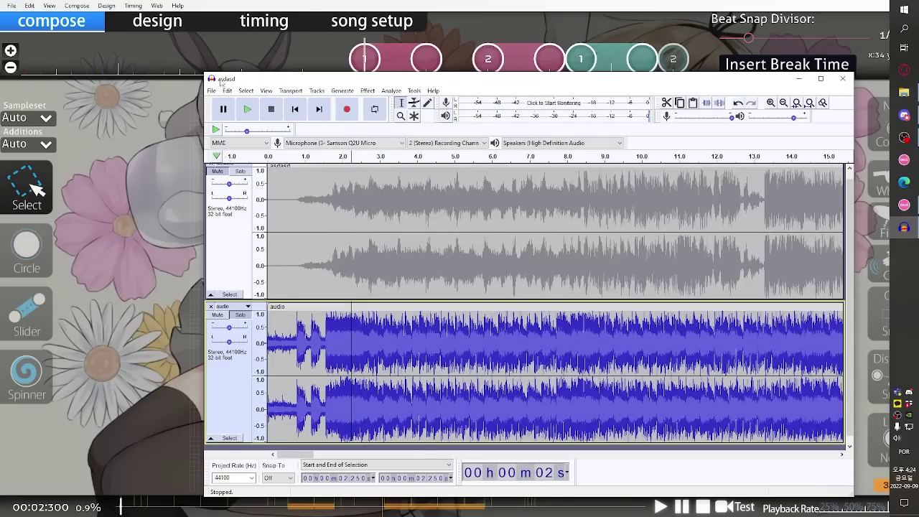
Export the trimmed audio as an MP3 file named audio.mp3 to the Downloads folder
left_click(211, 91)
mouse_move(256, 162)
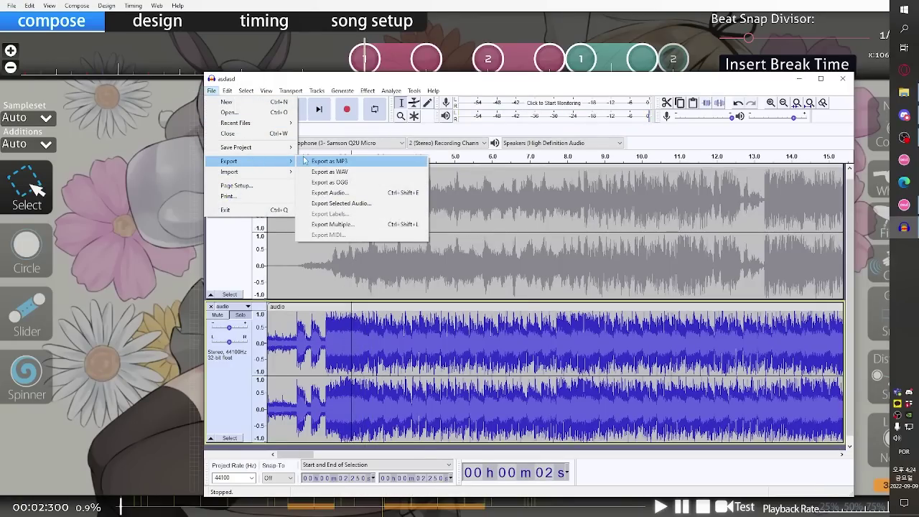
left_click(327, 161)
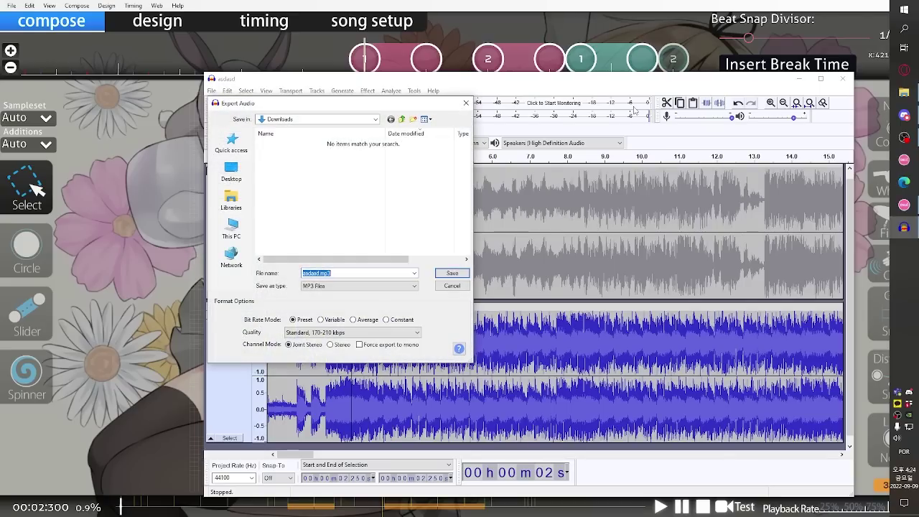
key("Return")
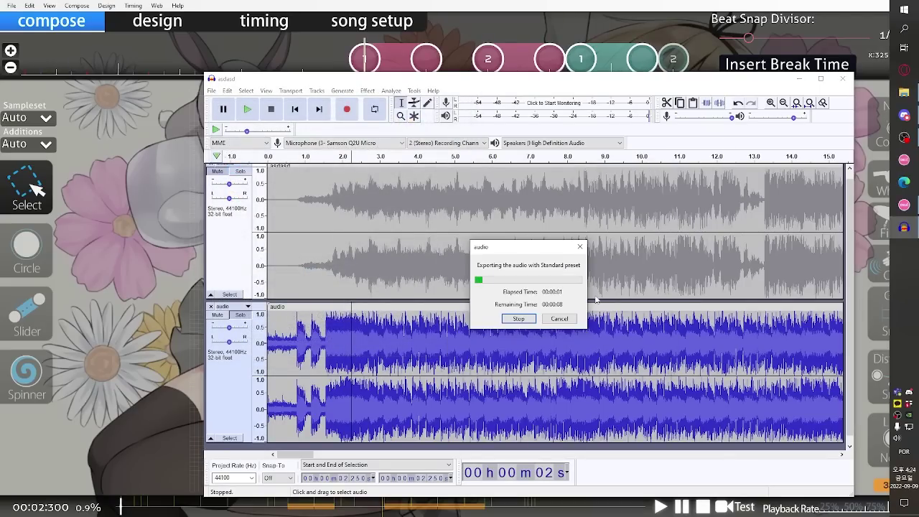
left_click(903, 91)
left_click_drag(482, 148, 616, 153)
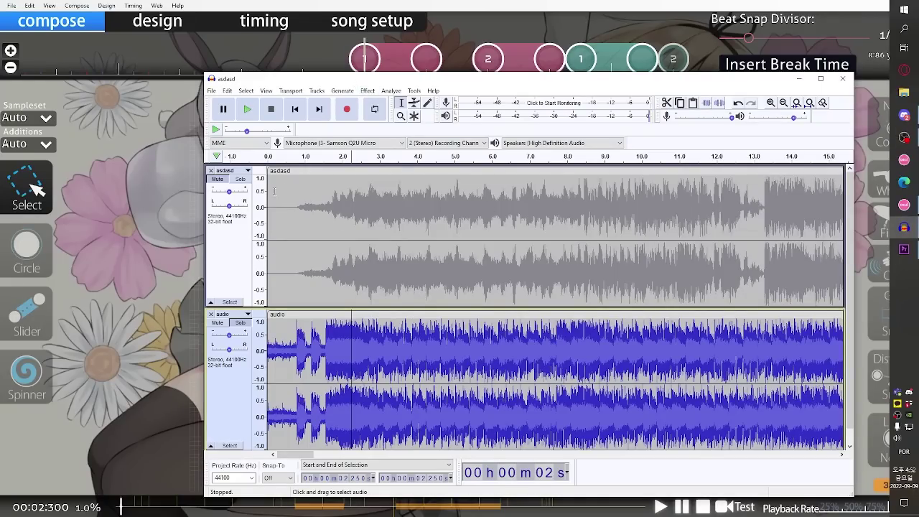
Solo the asdasd track, copy its first 0.511 s of silence and paste it twice before the song begins
left_click(246, 185)
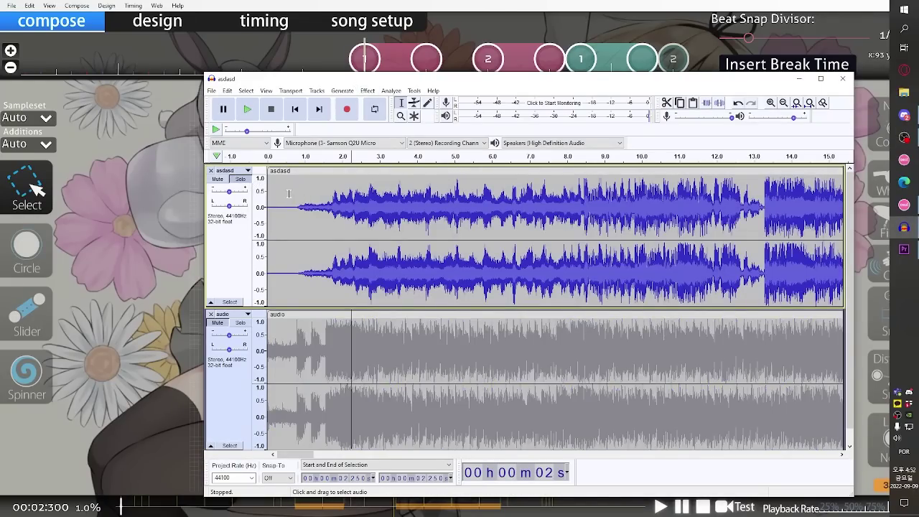
left_click_drag(289, 193, 267, 195)
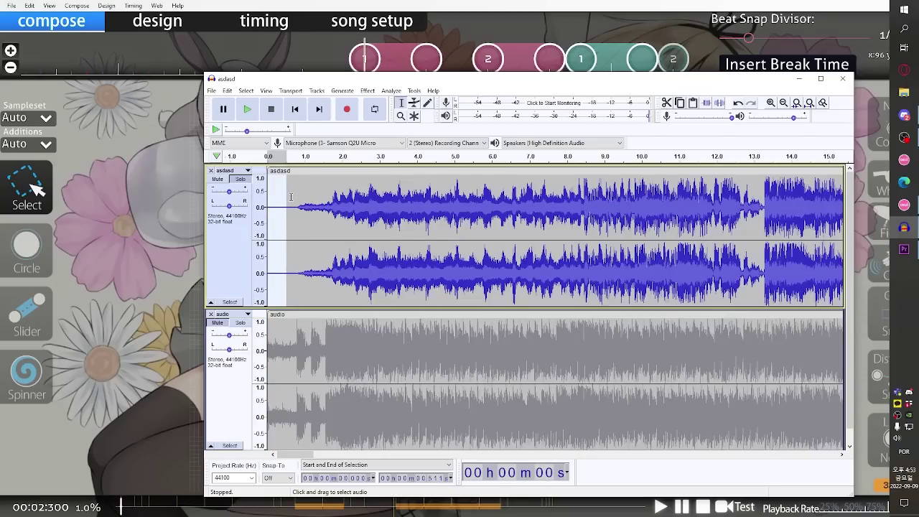
left_click(278, 194)
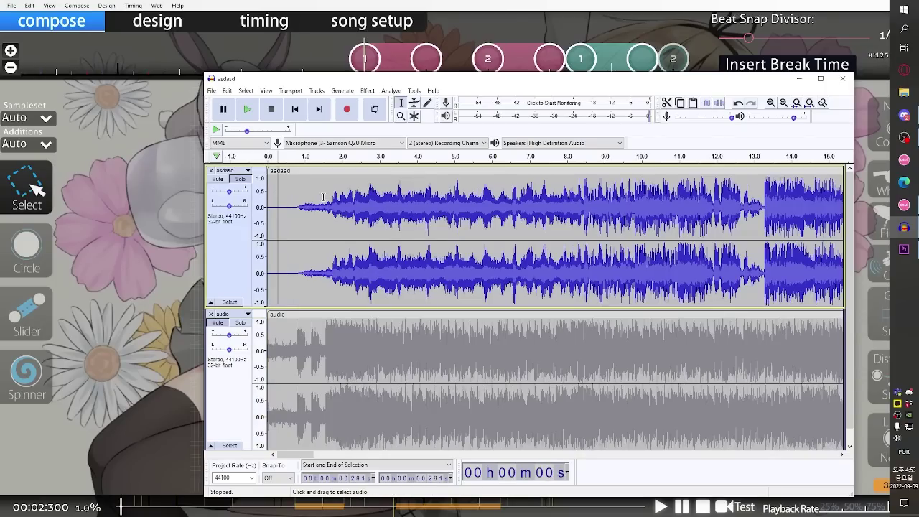
key("ctrl+v")
left_click(285, 201)
key("ctrl+v")
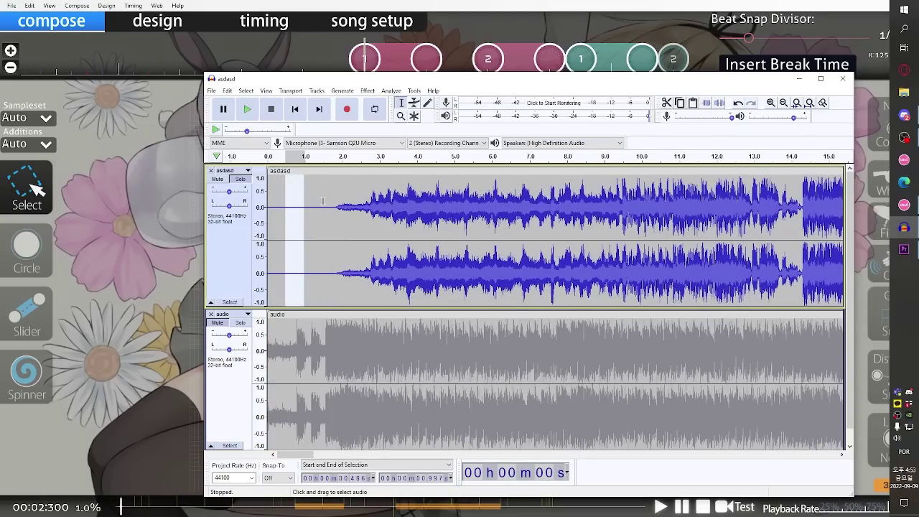
Copy about 1.44 s of the lengthened silence and paste it twice before the song in the asdasd track
left_click_drag(323, 200, 267, 201)
left_click(298, 200)
key("ctrl+v")
left_click(330, 202)
key("ctrl+v")
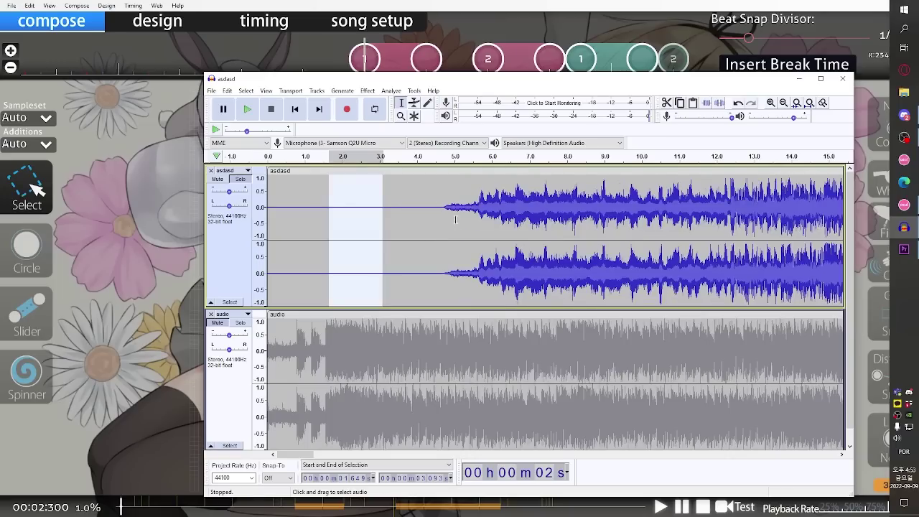
left_click(379, 200)
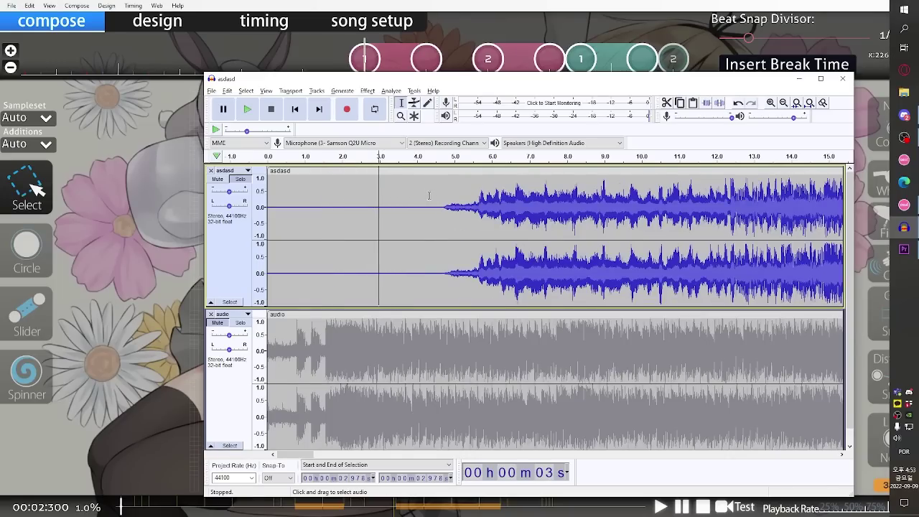
Copy 0.089 s of silence from 4.305 s in the asdasd track and paste it three times before the song starts
scroll(455, 234, "up", 2, "ctrl")
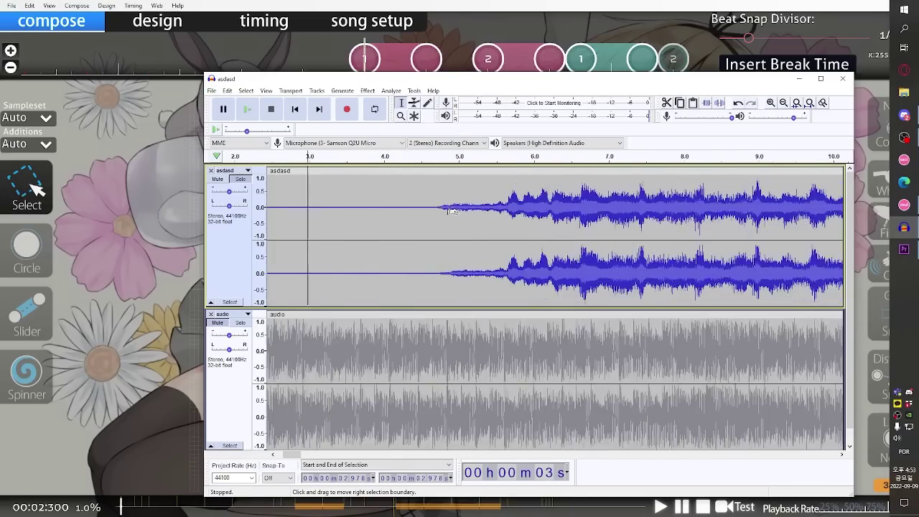
left_click_drag(362, 201, 351, 201)
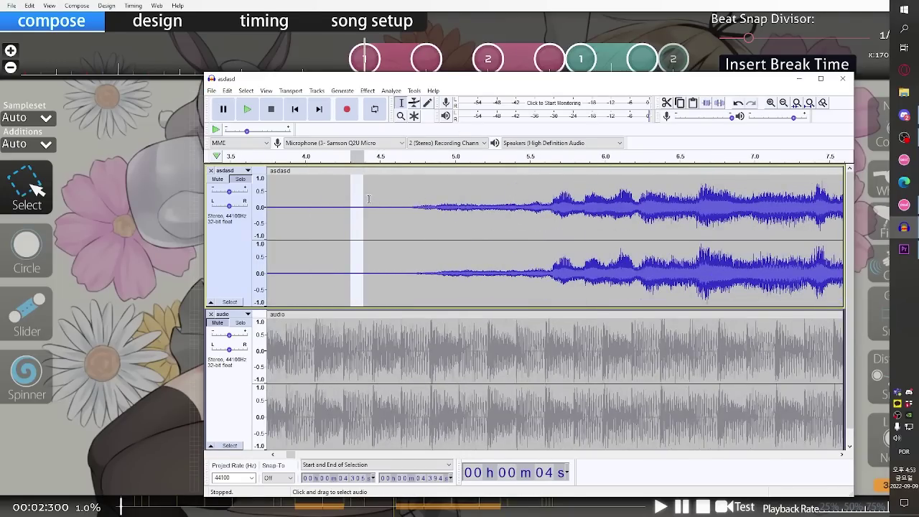
left_click(369, 200)
key("ctrl+v")
left_click(350, 202)
key("ctrl+v")
left_click(390, 204)
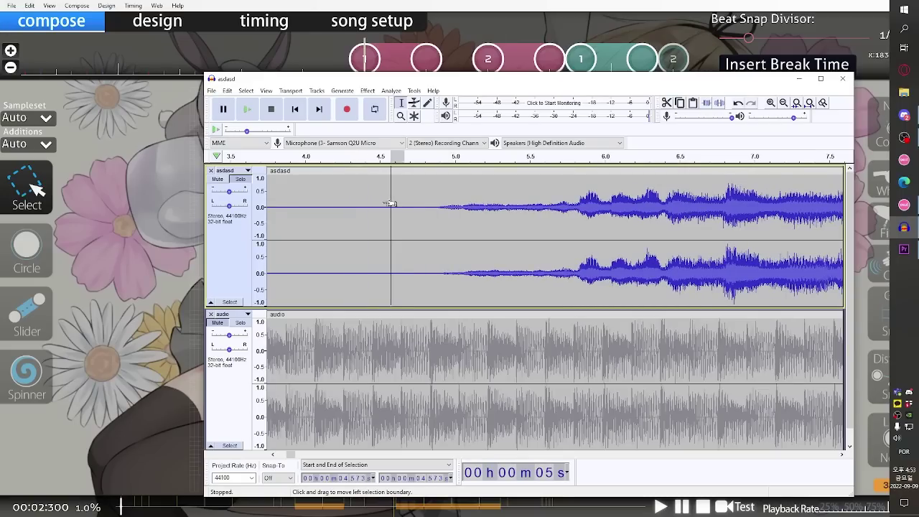
key("ctrl+v")
left_click(394, 217)
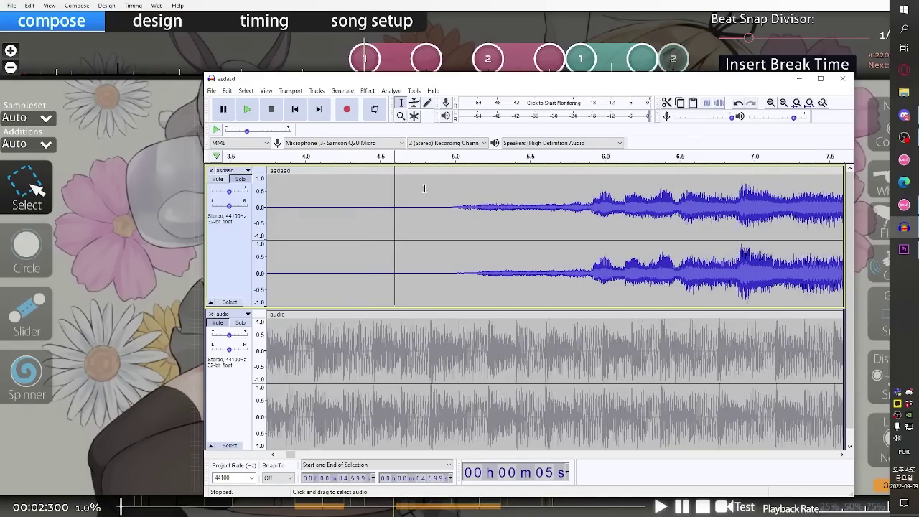
Paste a copied 0.029 s piece of silence at 4.407 s in the asdasd track and delete 0.026 s of silence at 4.624 s
left_click_drag(467, 84, 421, 78)
mouse_move(375, 200)
left_mouse_down()
mouse_move(361, 199)
mouse_move(369, 200)
left_mouse_up()
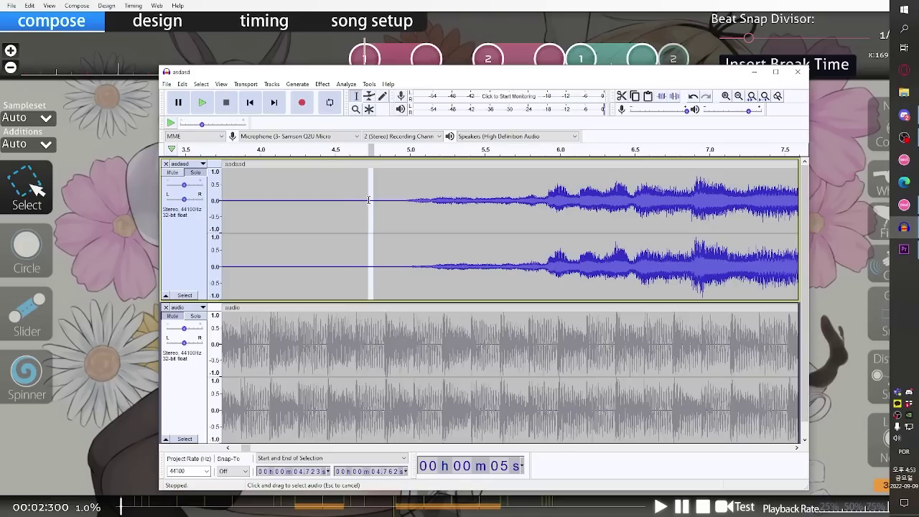
left_click(320, 193)
key("ctrl+v")
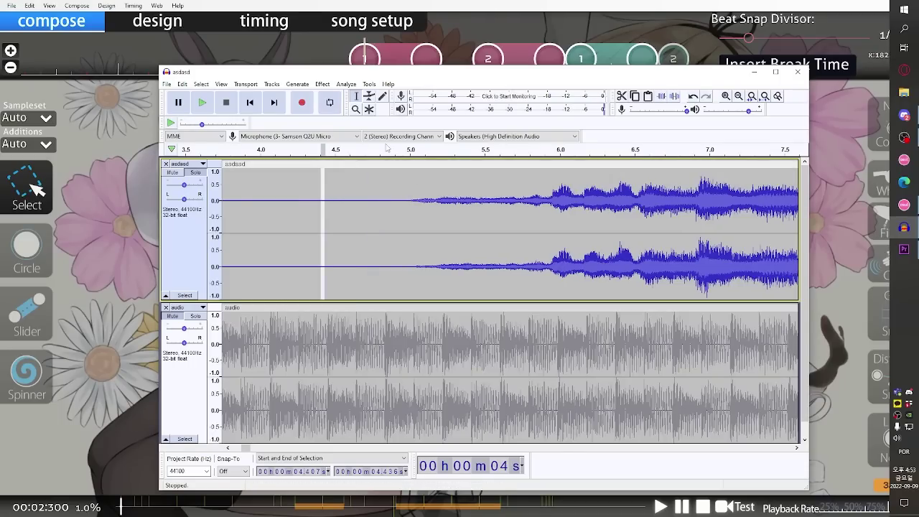
left_click_drag(357, 193, 352, 193)
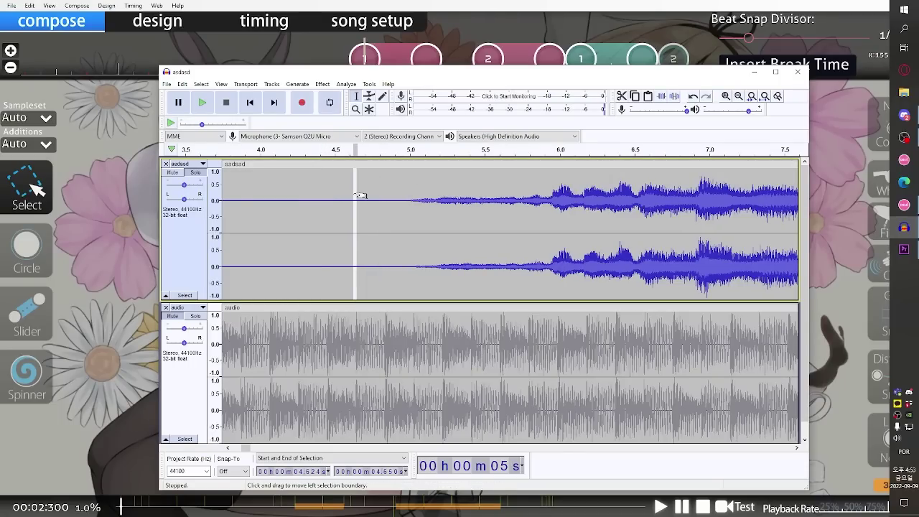
key("Delete")
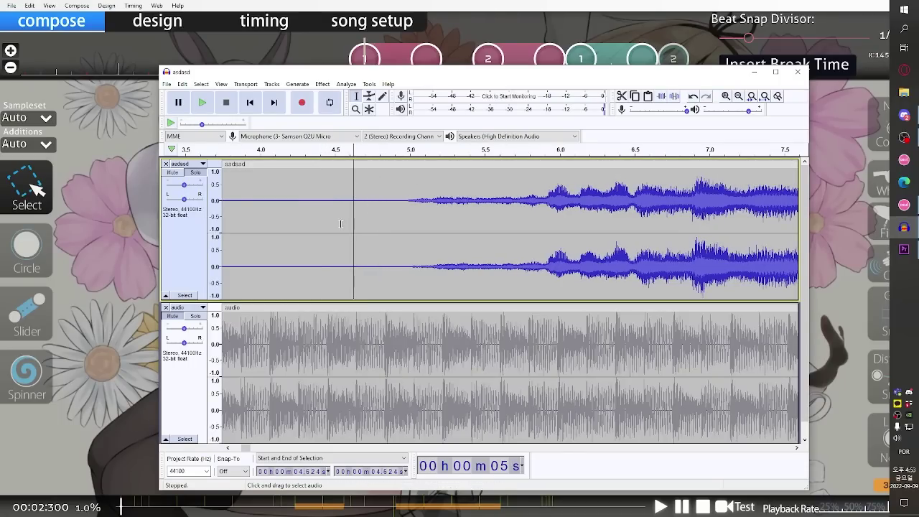
left_click_drag(333, 224, 340, 223)
key("Delete")
key("ctrl+z")
left_click(368, 219)
scroll(336, 214, "down", 4)
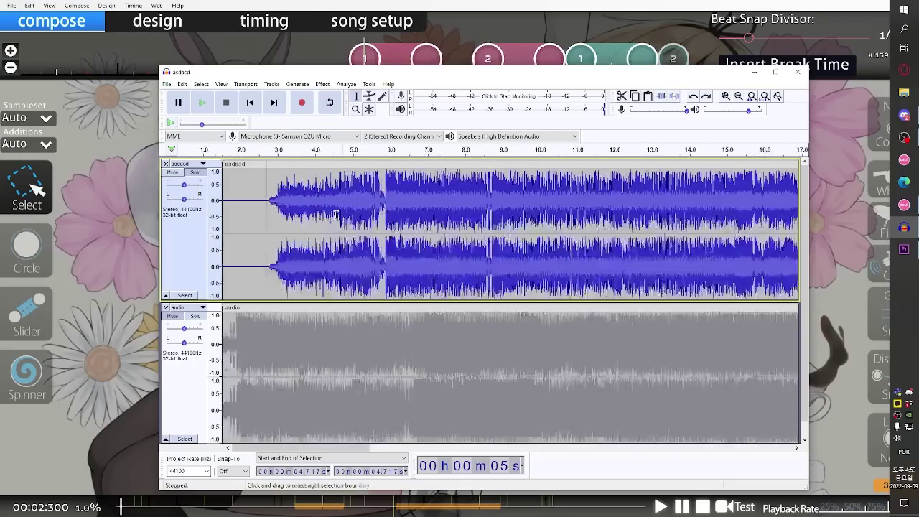
scroll(335, 214, "down", 2)
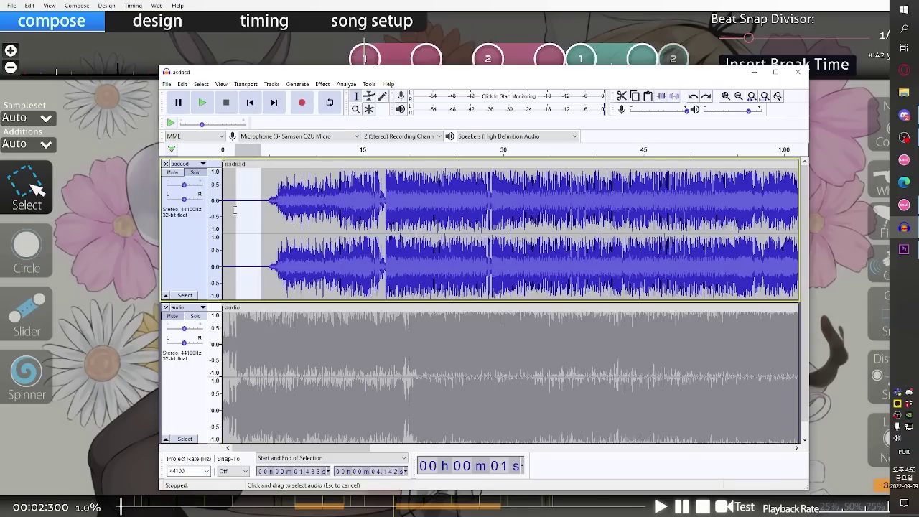
left_click(241, 211)
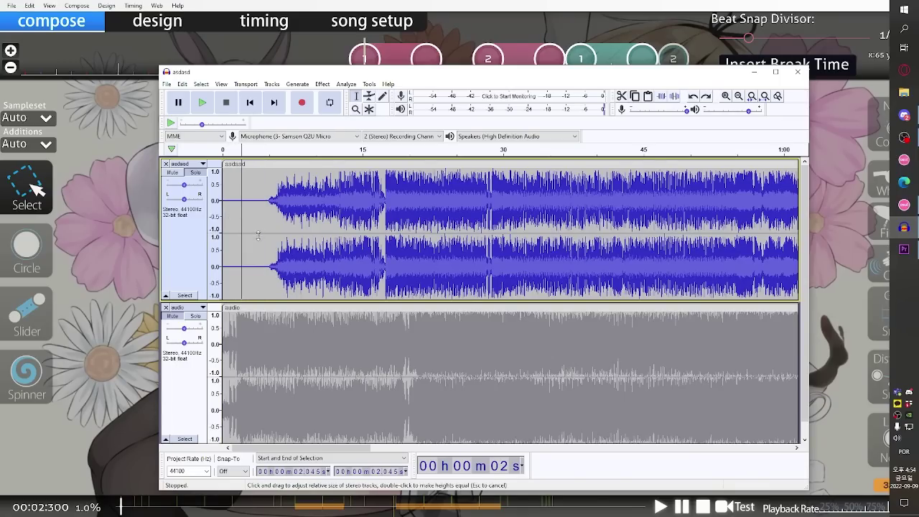
left_click(236, 208)
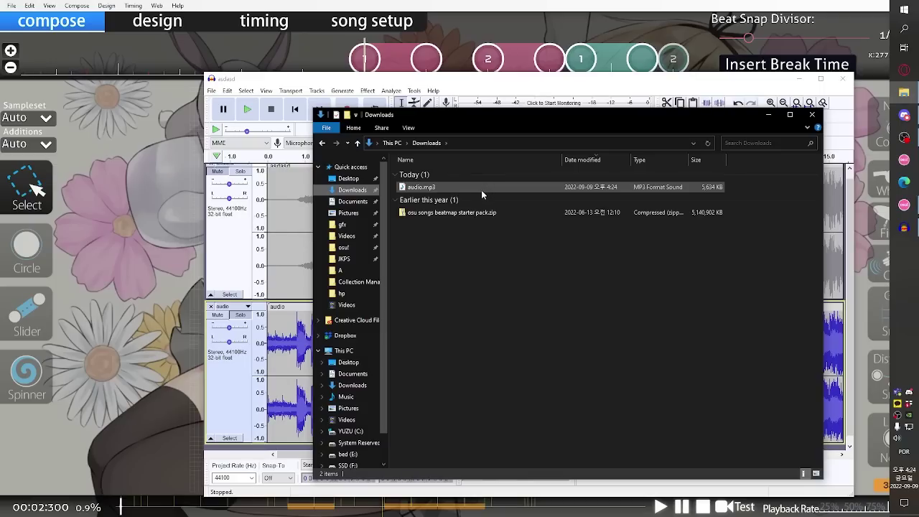
Copy the exported audio.mp3 from Downloads into the Caffeine Fighter beatmap folder, replacing the existing audio.mp3
left_click(481, 189)
left_click_drag(487, 238, 454, 214)
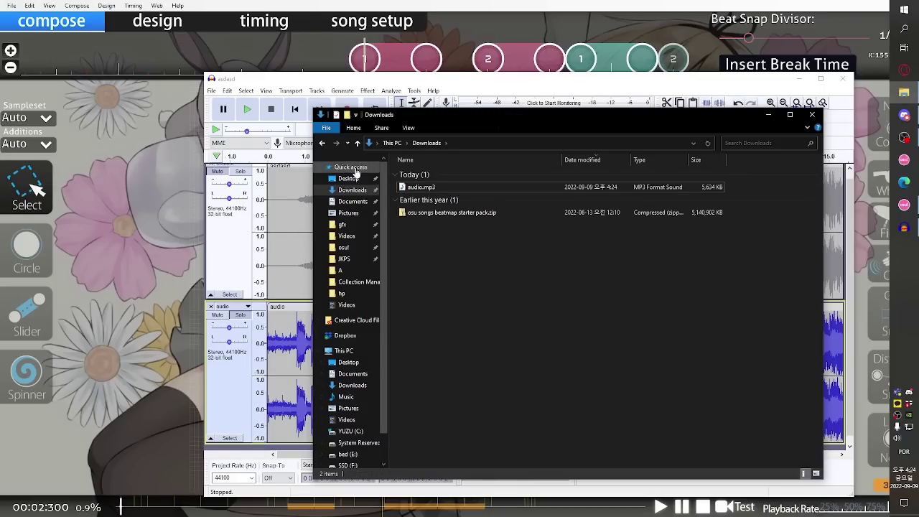
left_click(322, 143)
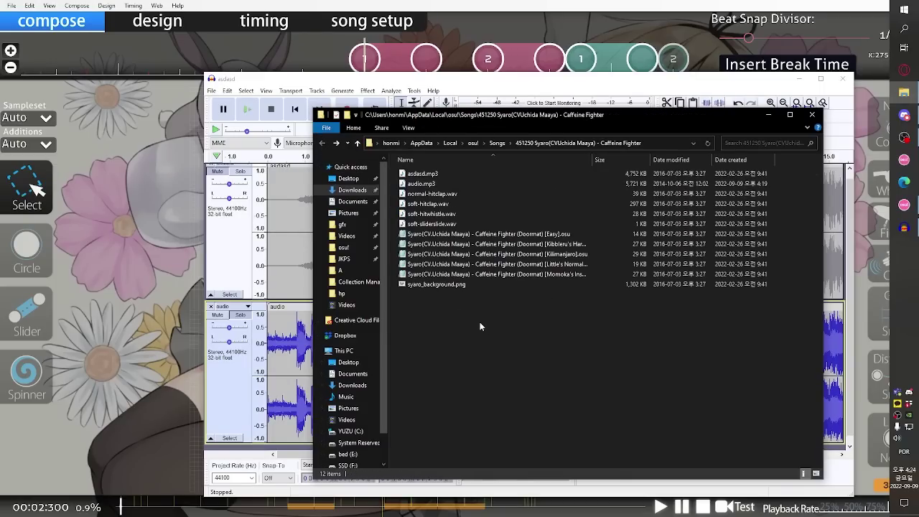
key("ctrl+v")
left_click(421, 185)
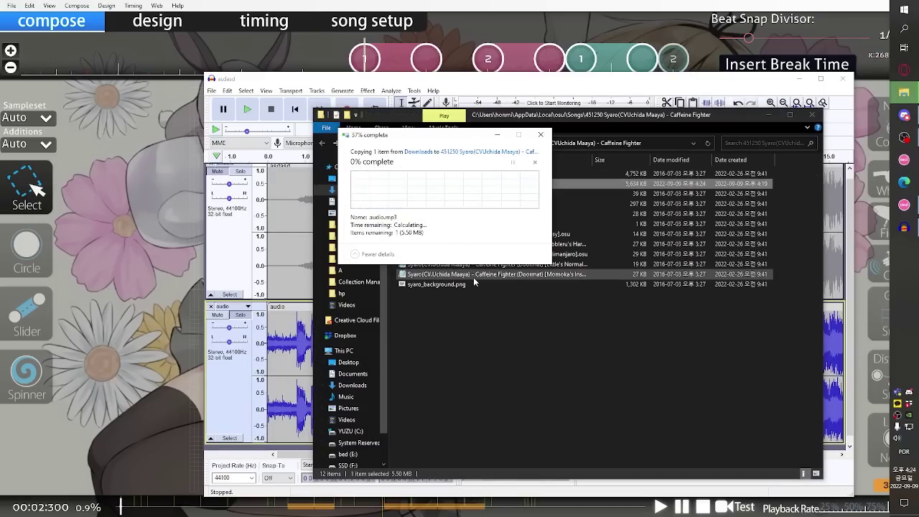
Switch back to osu!, leave the beatmap editor and open the song selection for playing
left_click(467, 4)
key("Escape")
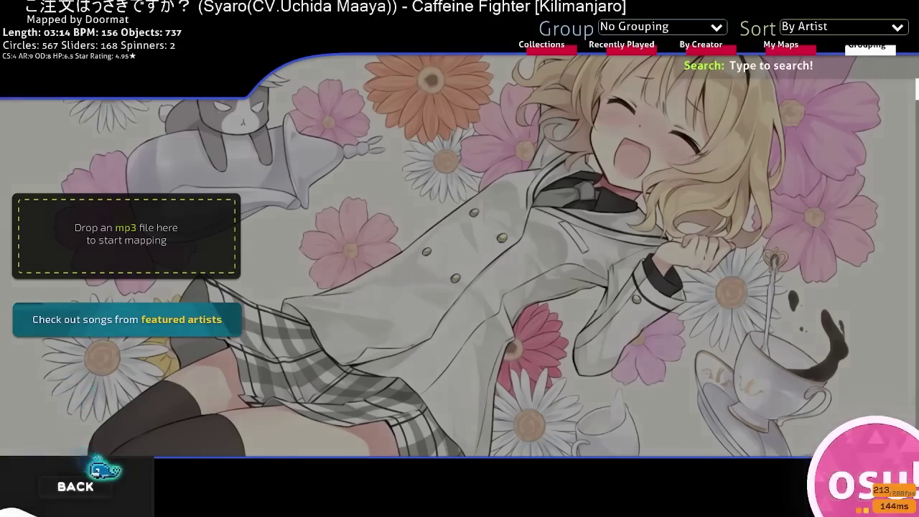
left_click(104, 470)
left_click(404, 237)
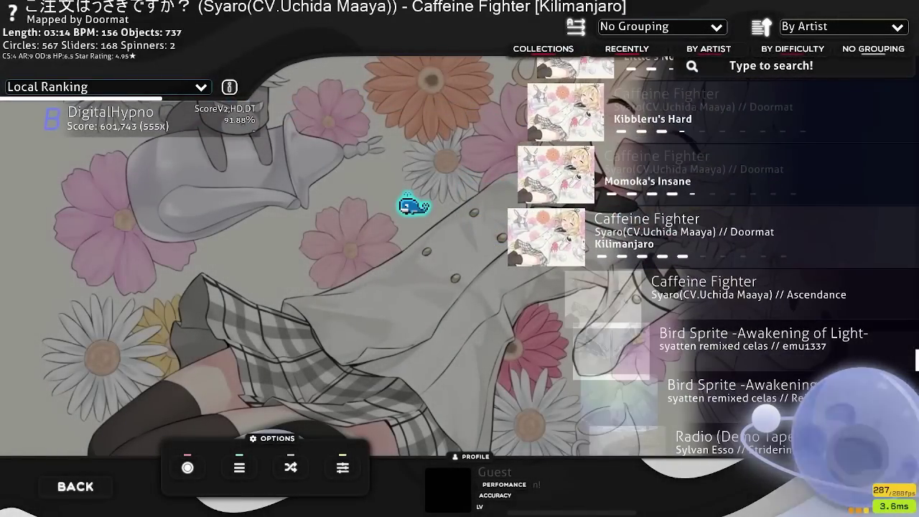
Select the other Caffeine Fighter beatmap set and return to the Kilimanjaro difficulty to reload its audio
left_click(642, 277)
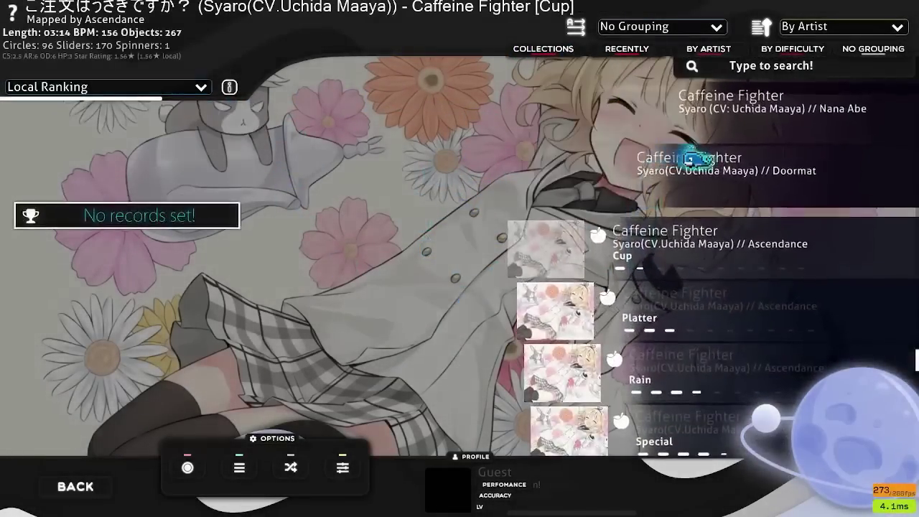
left_click(697, 167)
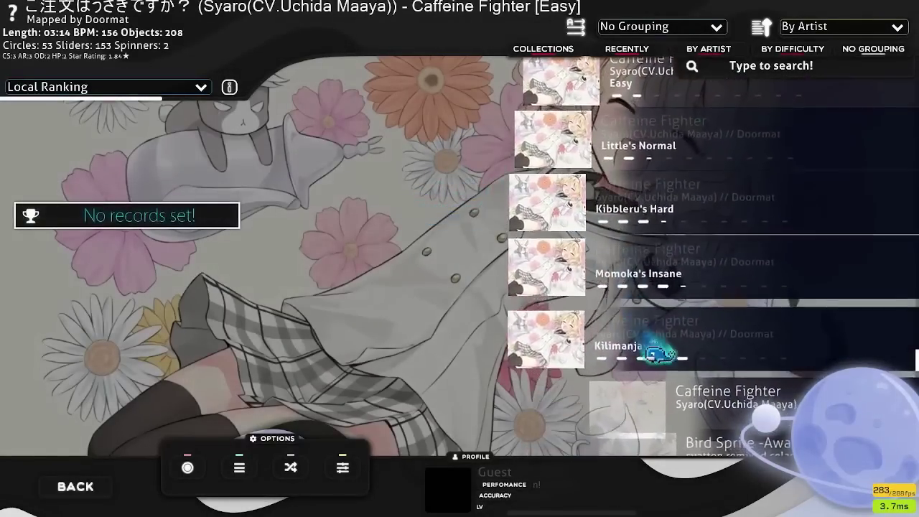
left_click(657, 351)
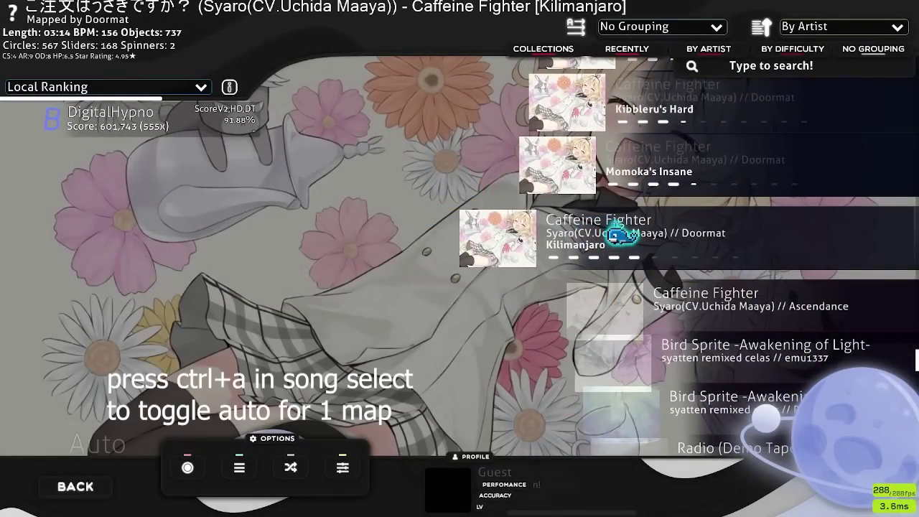
Watch the start of the Kilimanjaro difficulty with the Auto mod to check the audio timing, and return to song selection
left_click(621, 233)
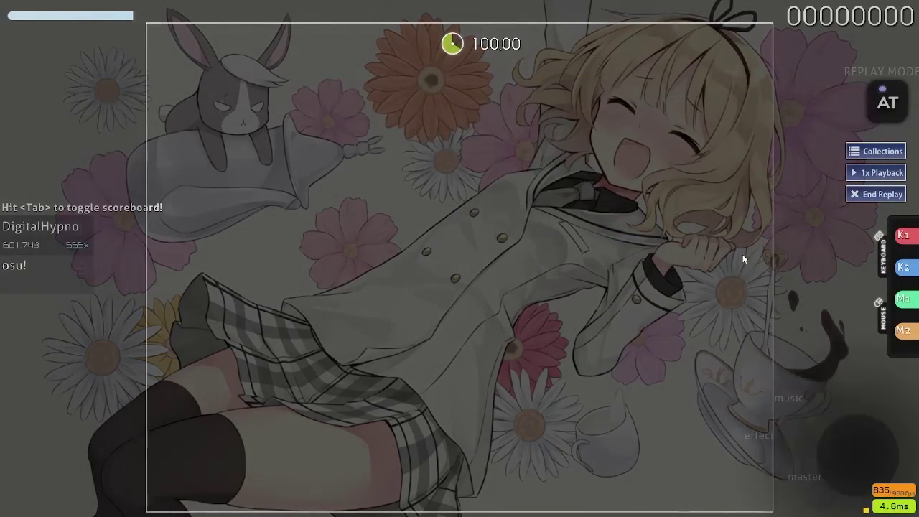
scroll(741, 252, "up", 1)
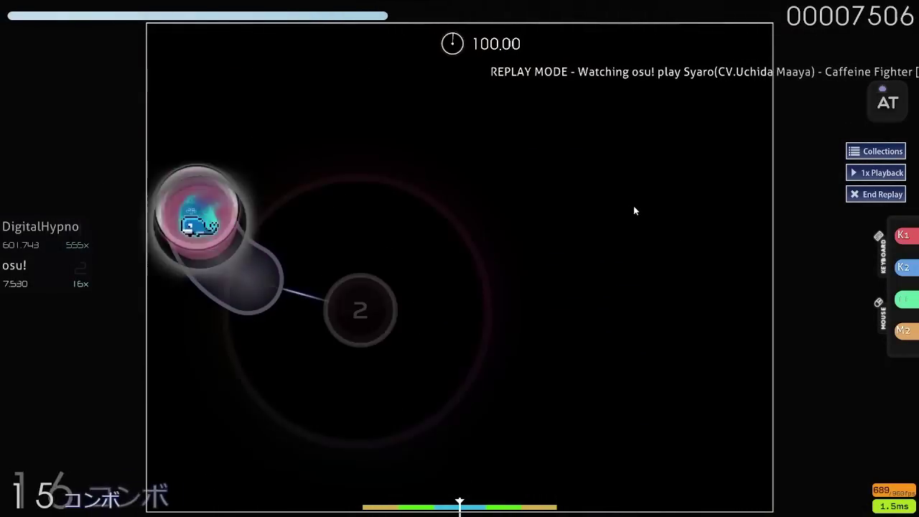
key("Escape")
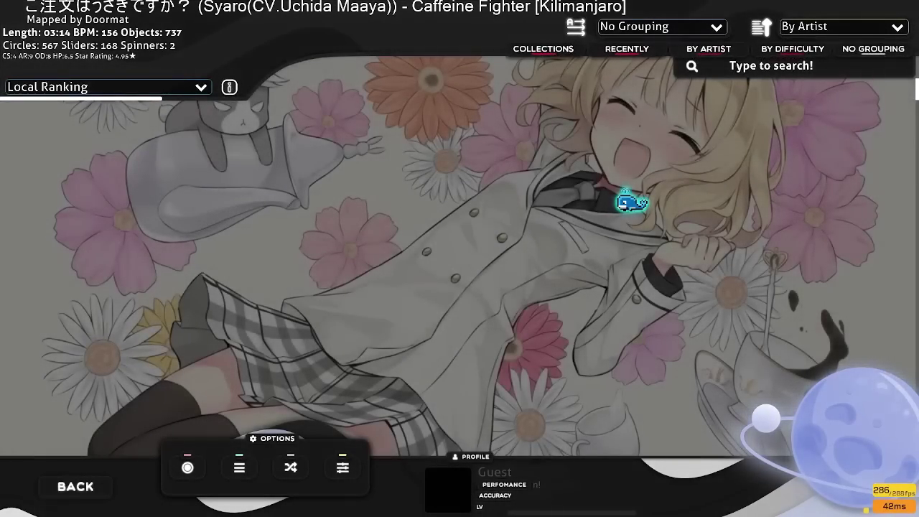
Start the Kilimanjaro difficulty without Auto, adjust its local audio offset during the intro and pause the play
key("Return")
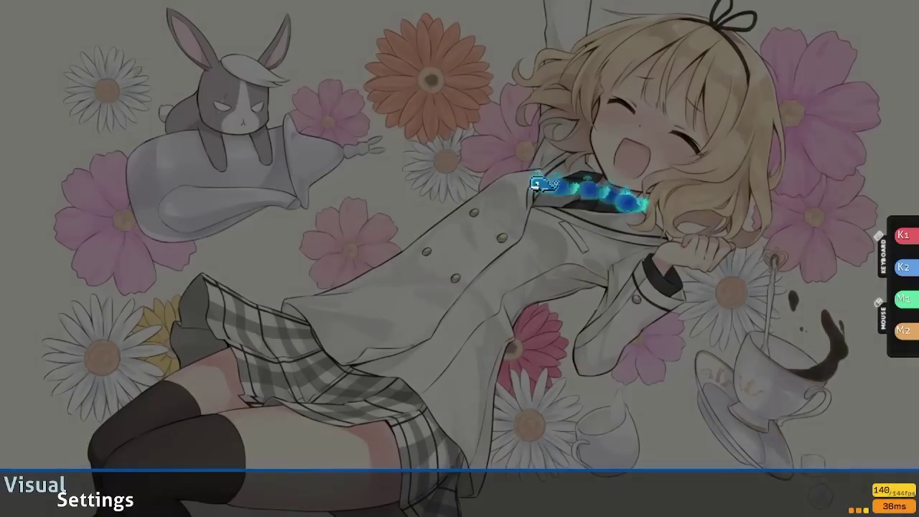
key("minus")
key("minus")
key("grave")
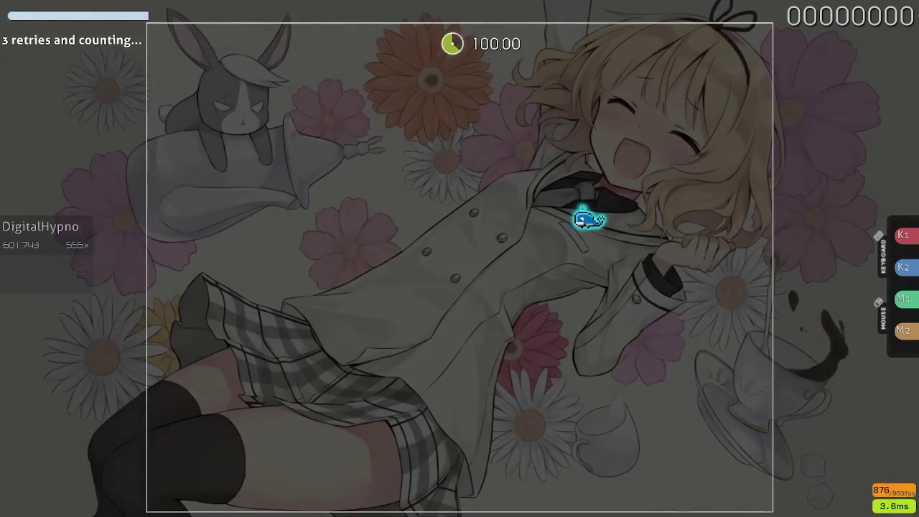
key("plus")
key("minus")
key("Escape")
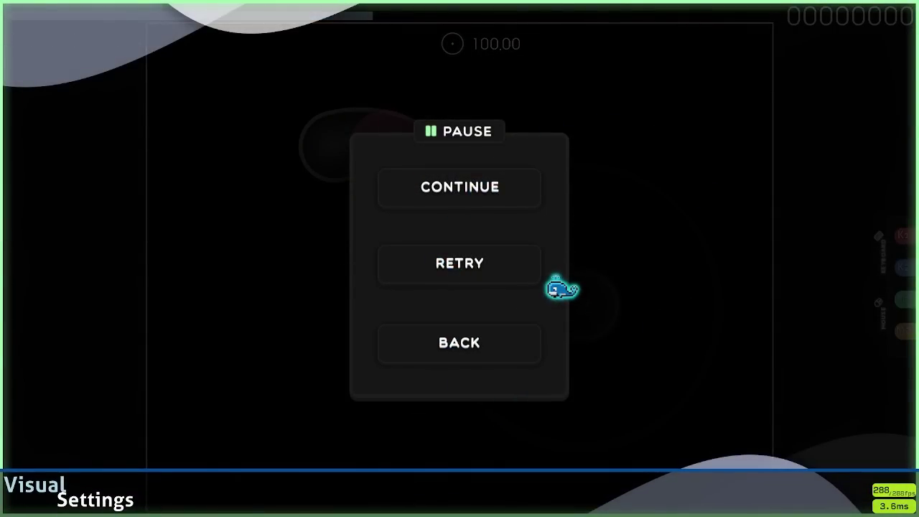
Retry the map and adjust its local audio offset to -10 ms before pausing
left_click(466, 270)
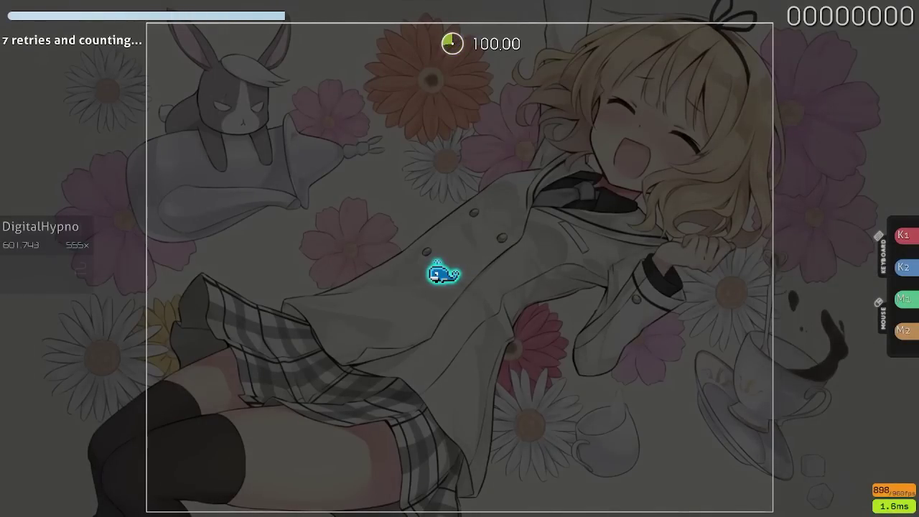
key("minus")
key("equal")
key("Escape")
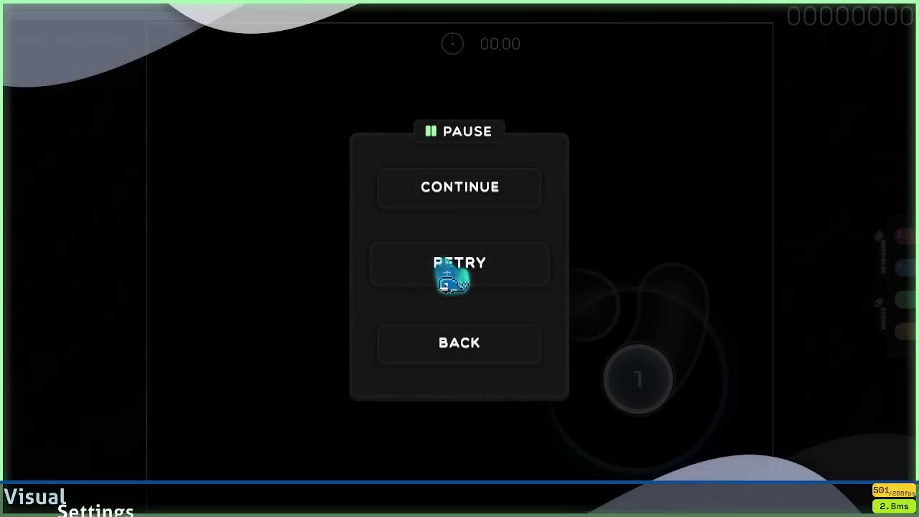
Return to song selection and replay the Kilimanjaro difficulty with the Auto mod
left_click(460, 353)
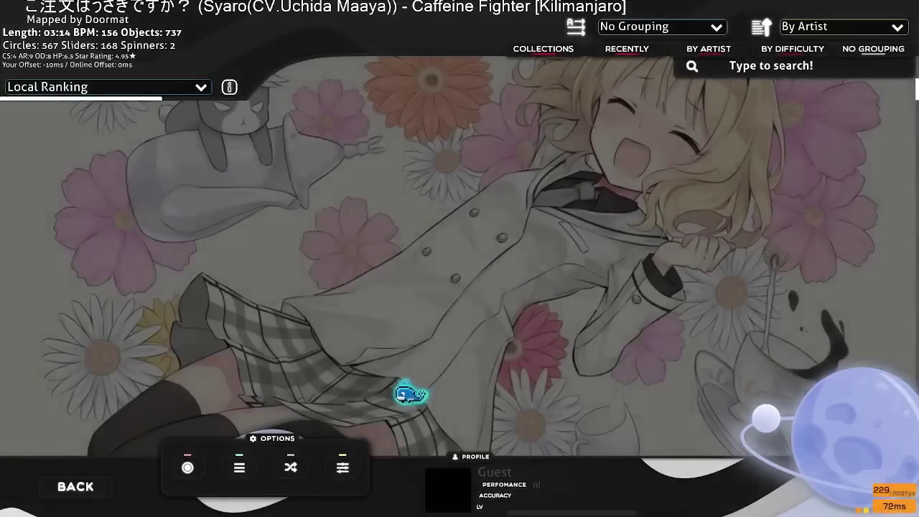
key("ctrl+Return")
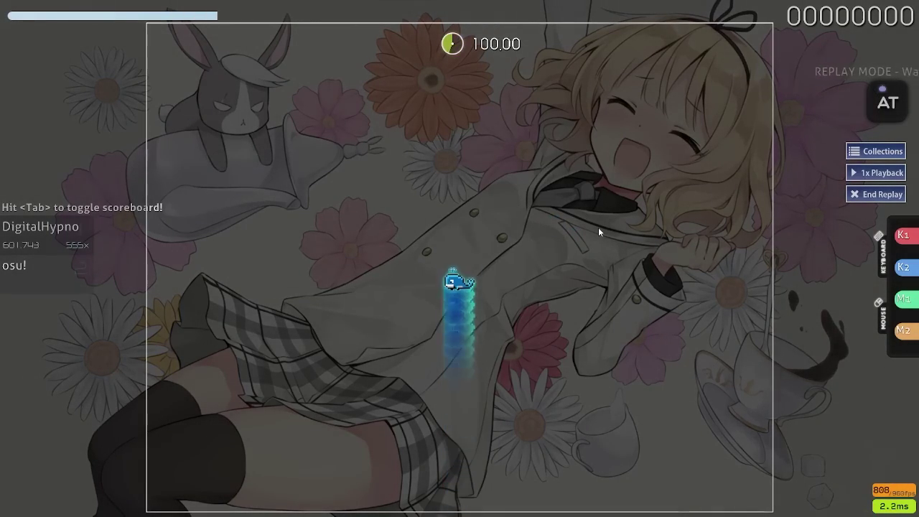